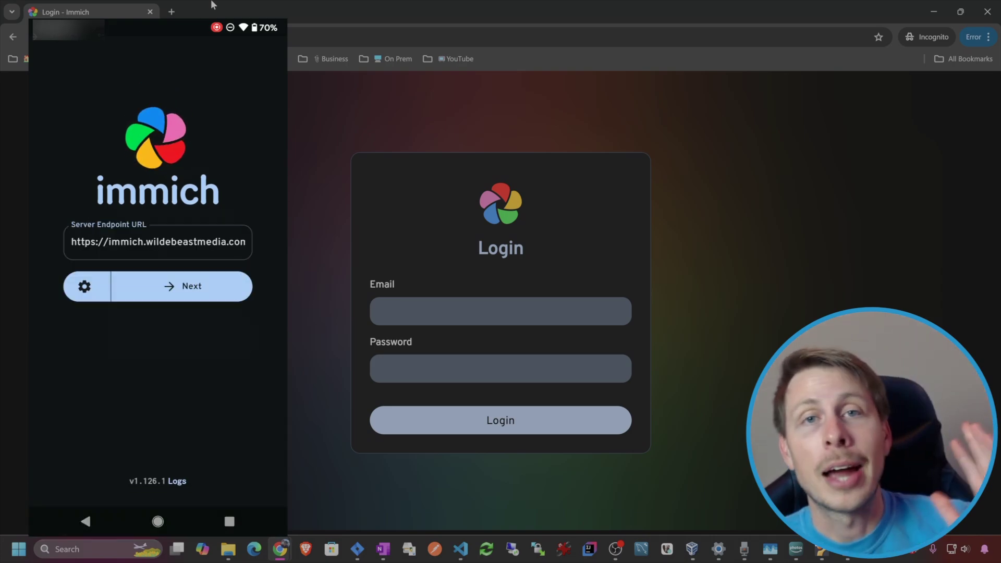
Close the mirrored phone screen and switch to the Cloudflare Zero Trust dashboard window
click(331, 22)
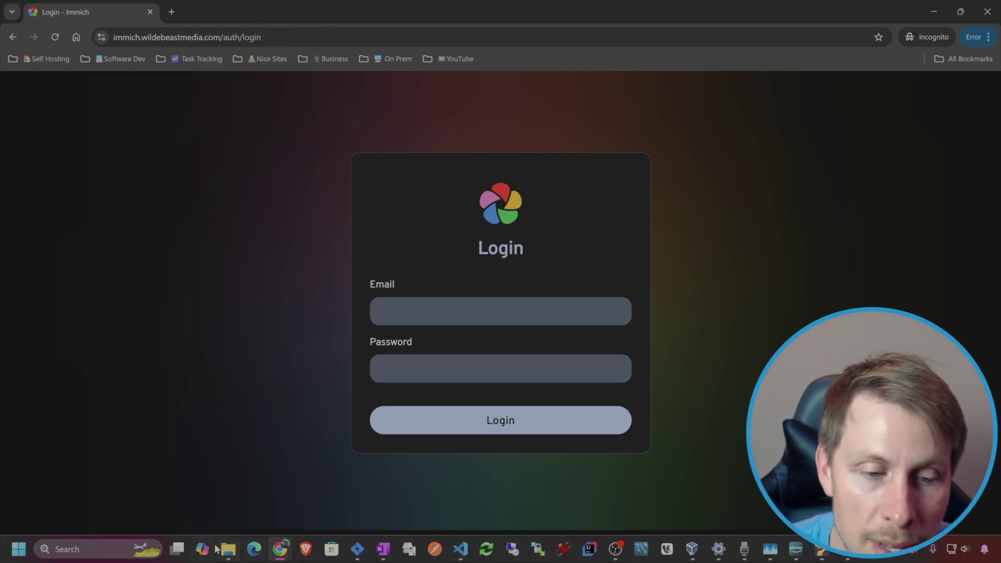
mouse_move(286, 556)
click(172, 495)
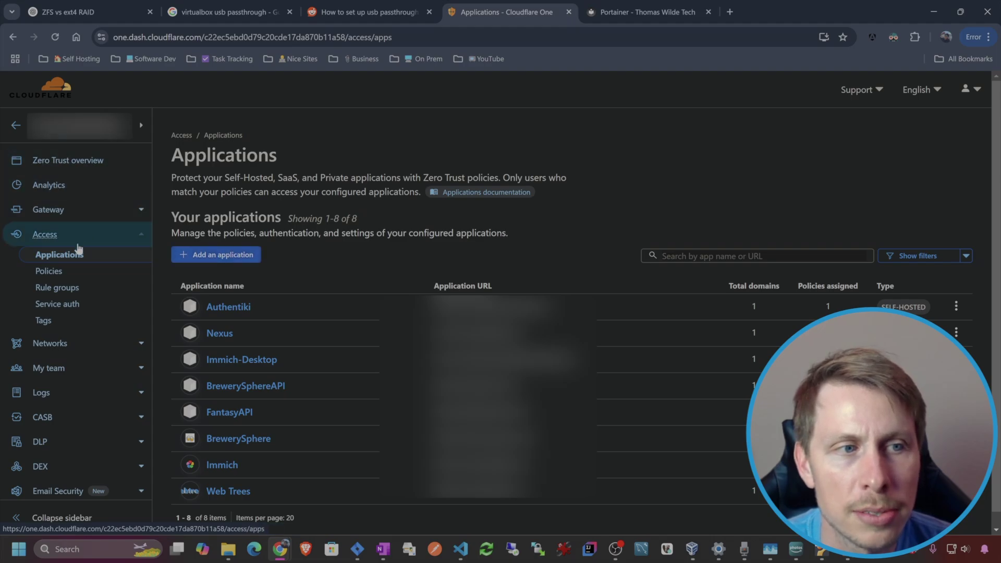
Add a new self-hosted application named 'Immich Zero Trust'
click(225, 256)
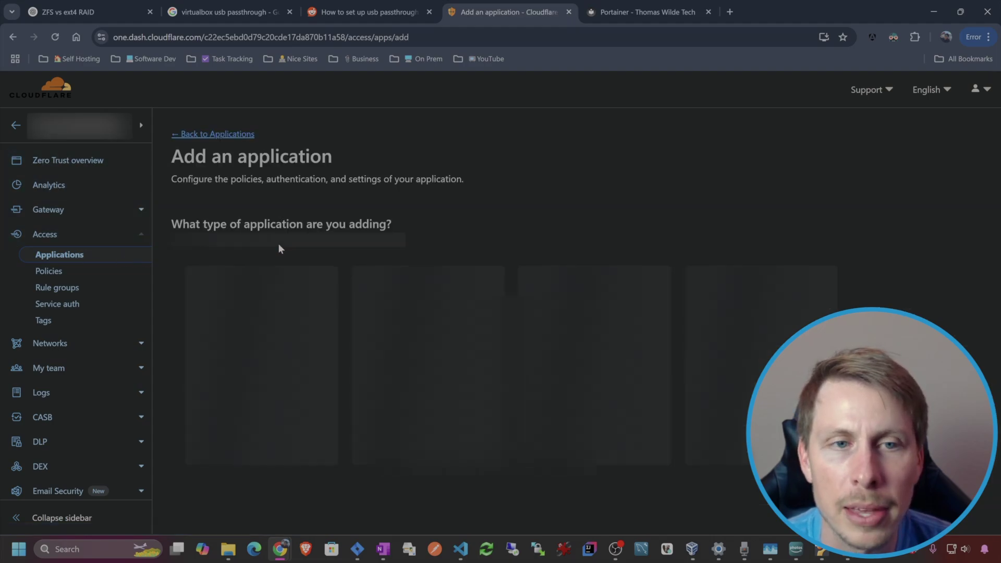
scroll(201, 336, down, 2)
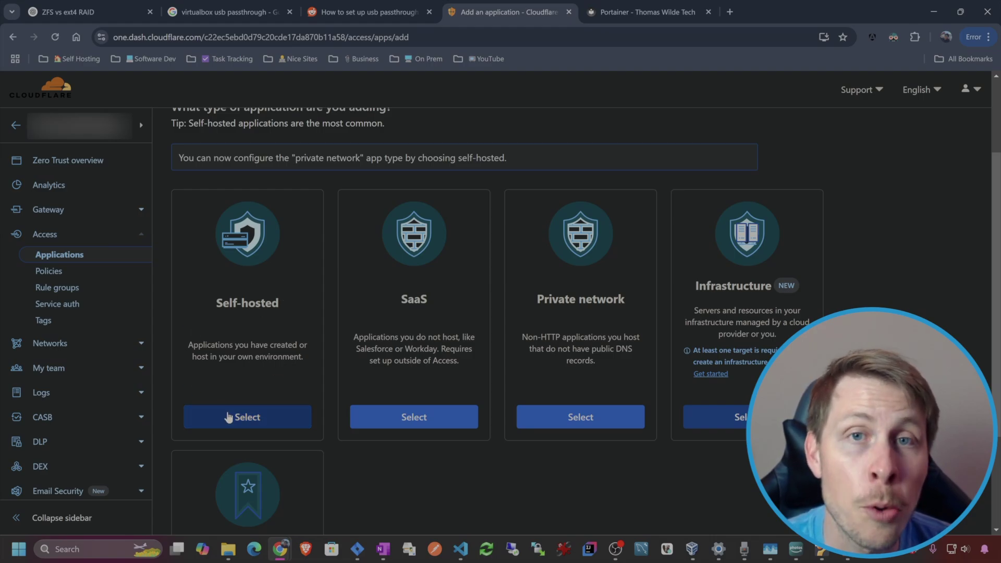
click(254, 415)
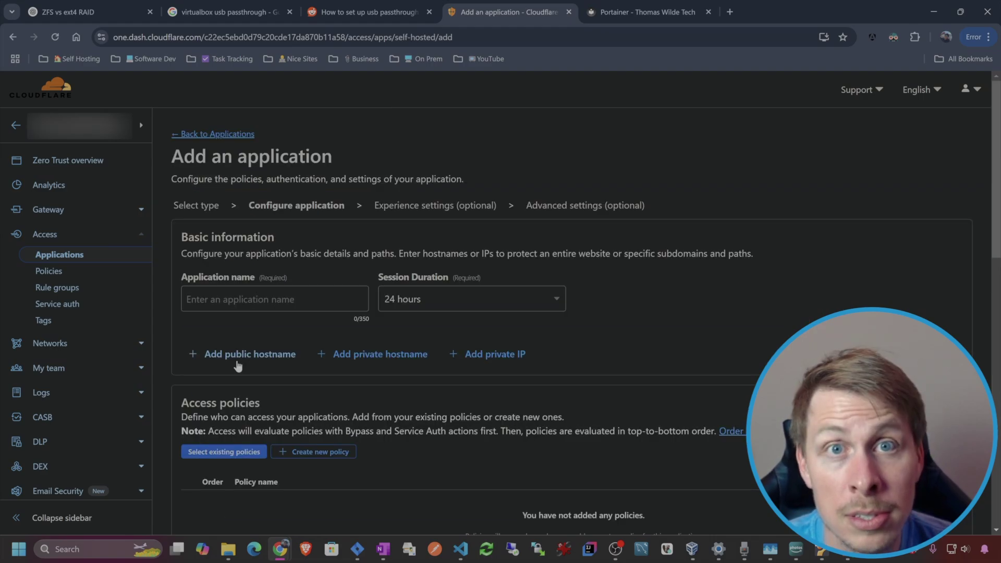
click(249, 298)
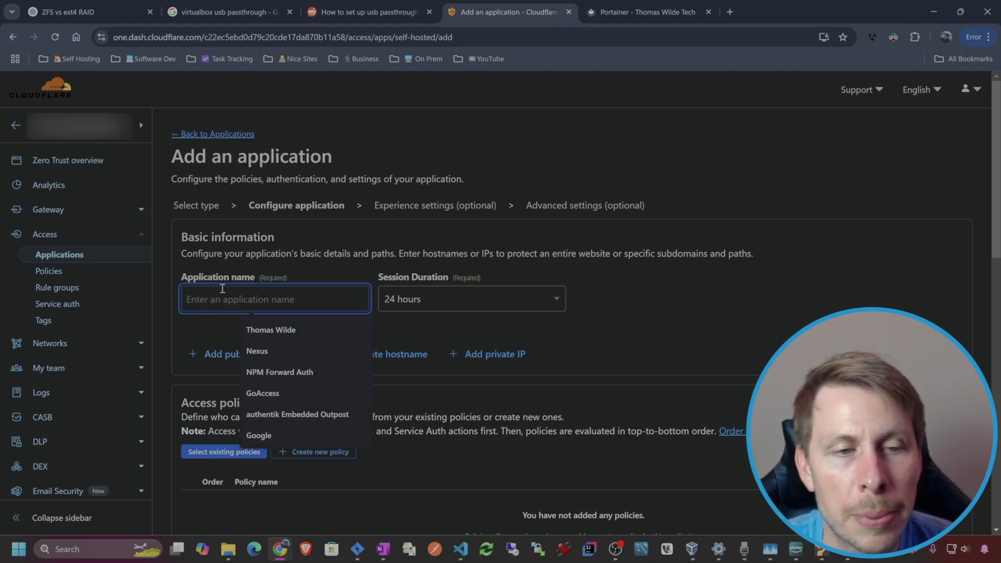
text(Immich )
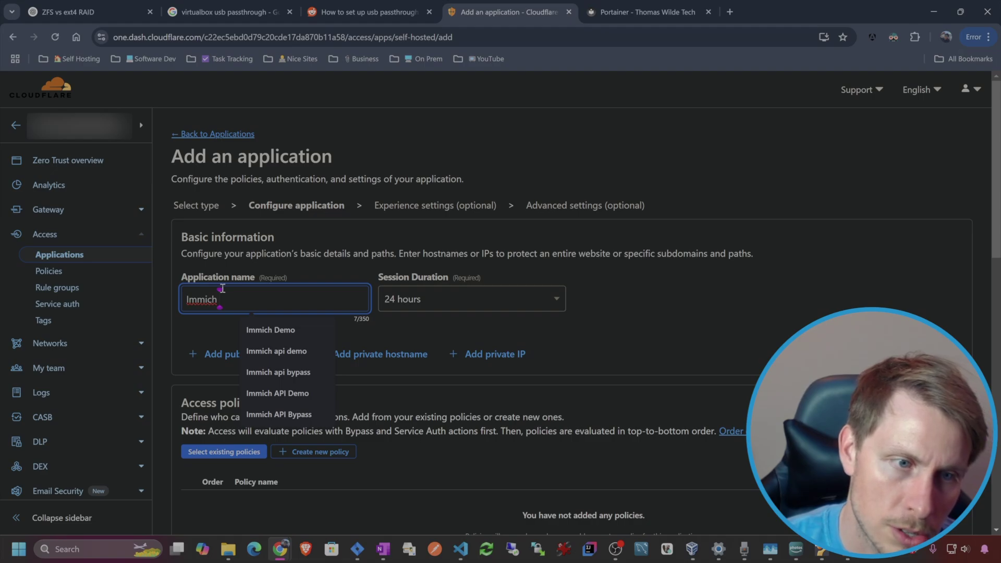
text(Zero Trus)
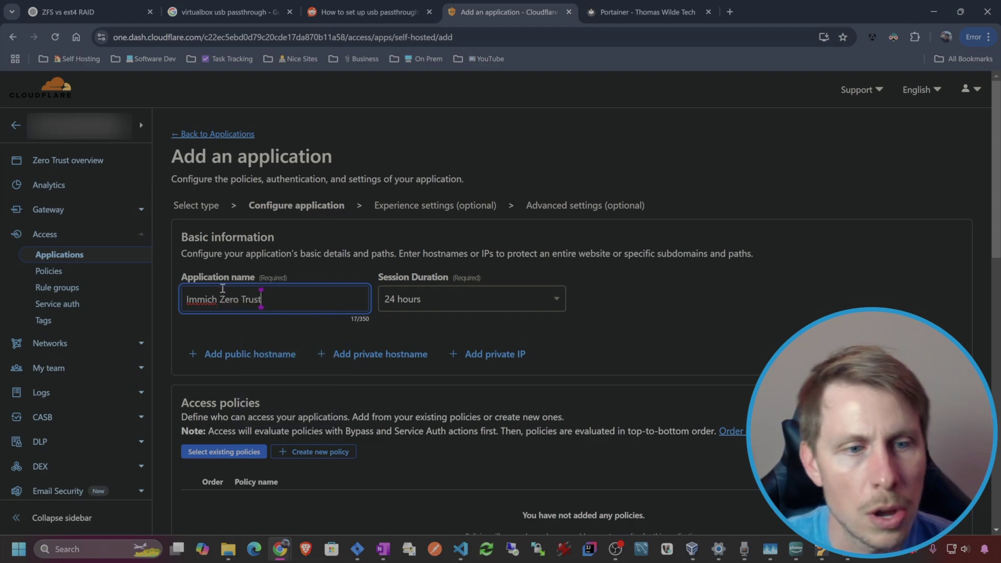
text(t)
Give the application public hostname immich.wildebeastmedia.com and start a new access policy
scroll(238, 296, down, 1)
click(239, 296)
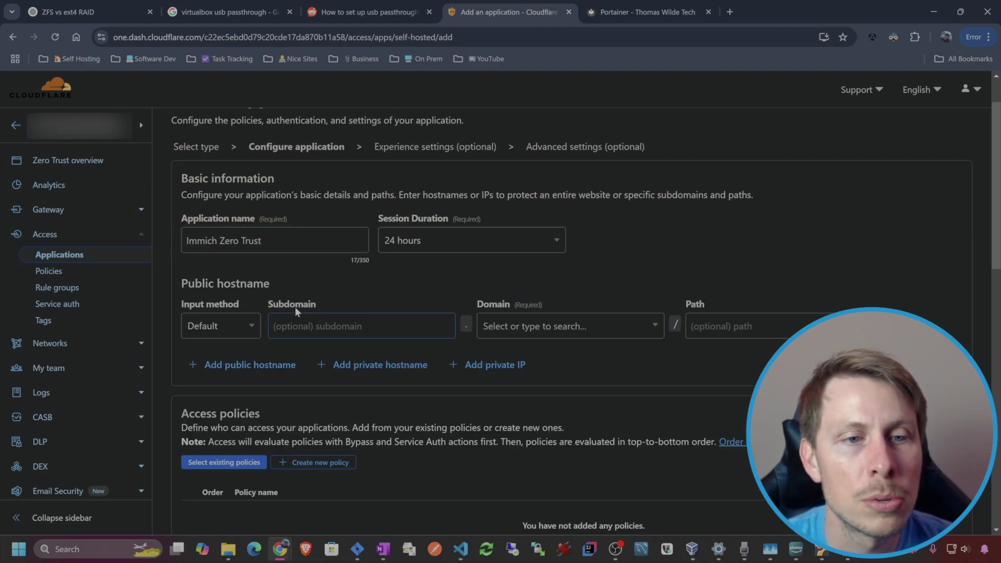
click(284, 324)
click(345, 356)
click(543, 325)
click(542, 348)
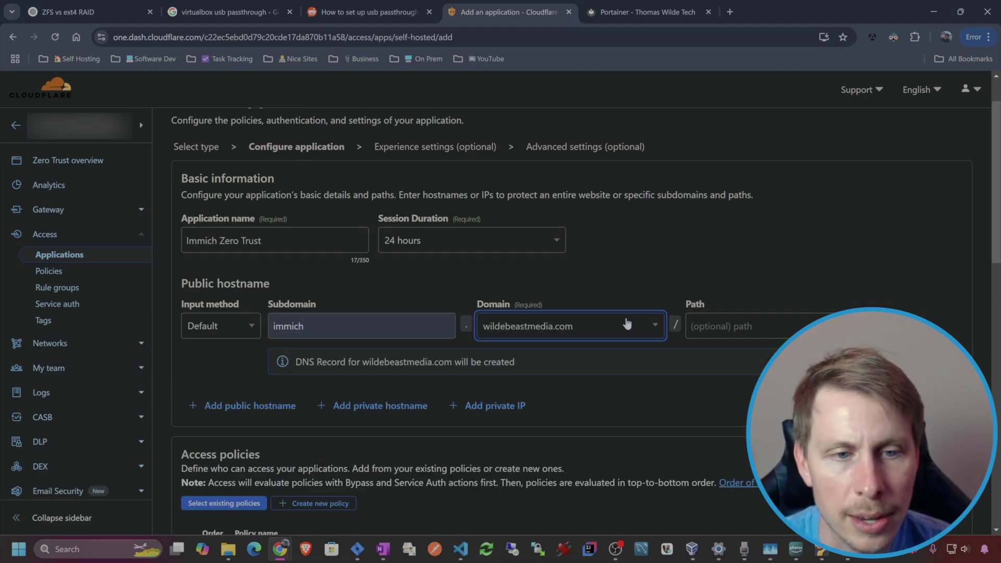
scroll(364, 364, down, 4)
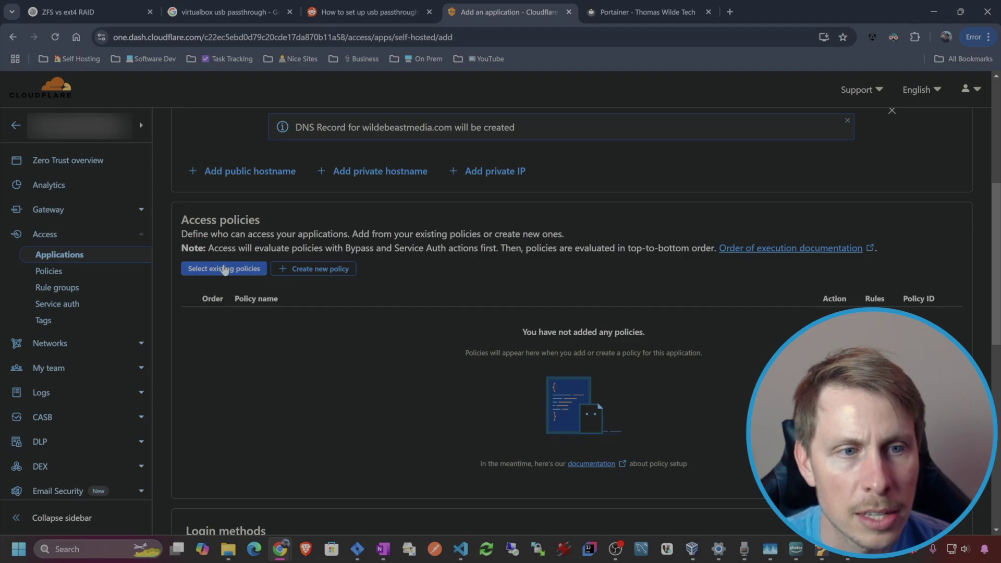
scroll(446, 189, down, 2)
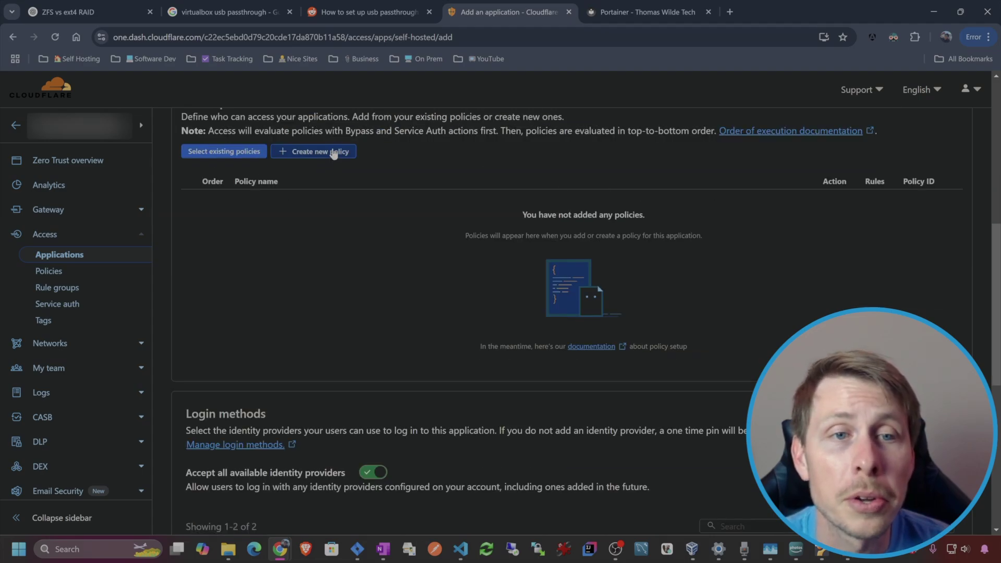
click(313, 152)
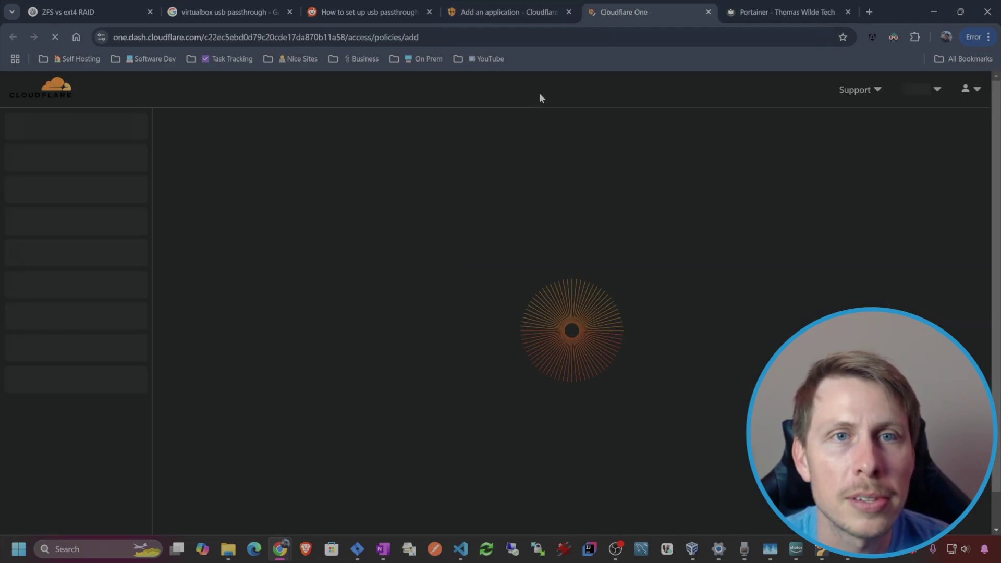
Create and save an 'Immich Web' policy with an Emails include rule
click(262, 280)
text(Imm)
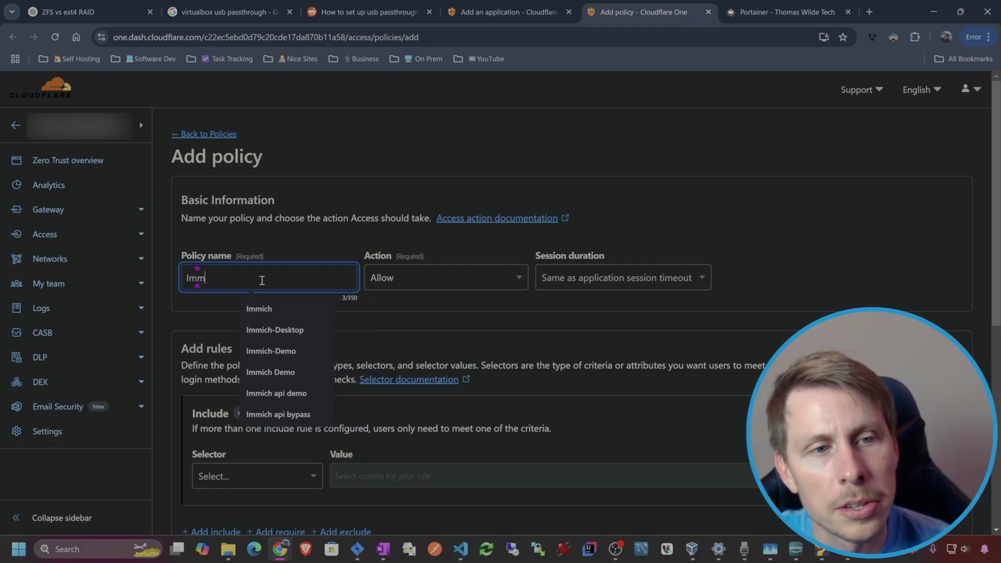
text(ich Web)
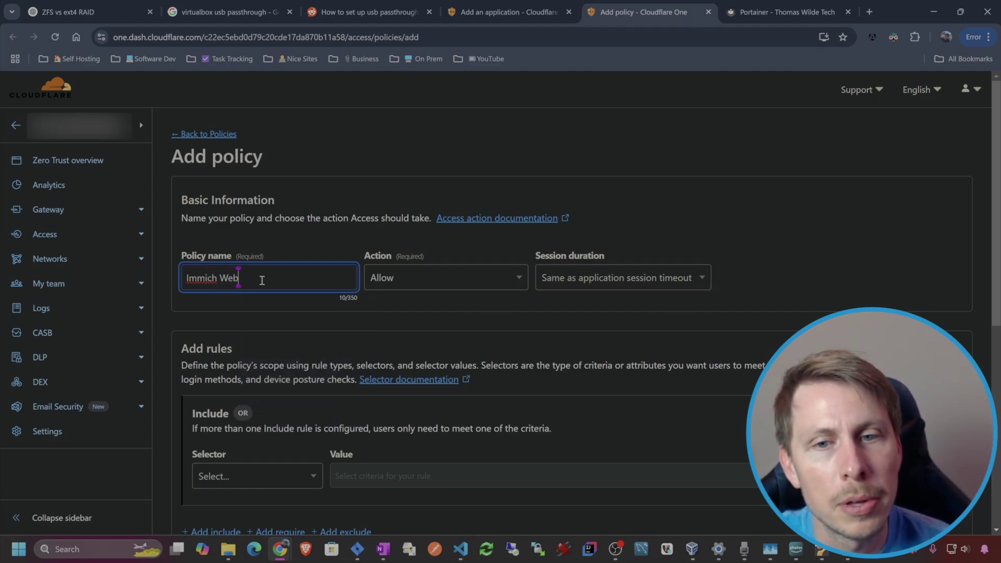
scroll(422, 249, down, 5)
click(255, 241)
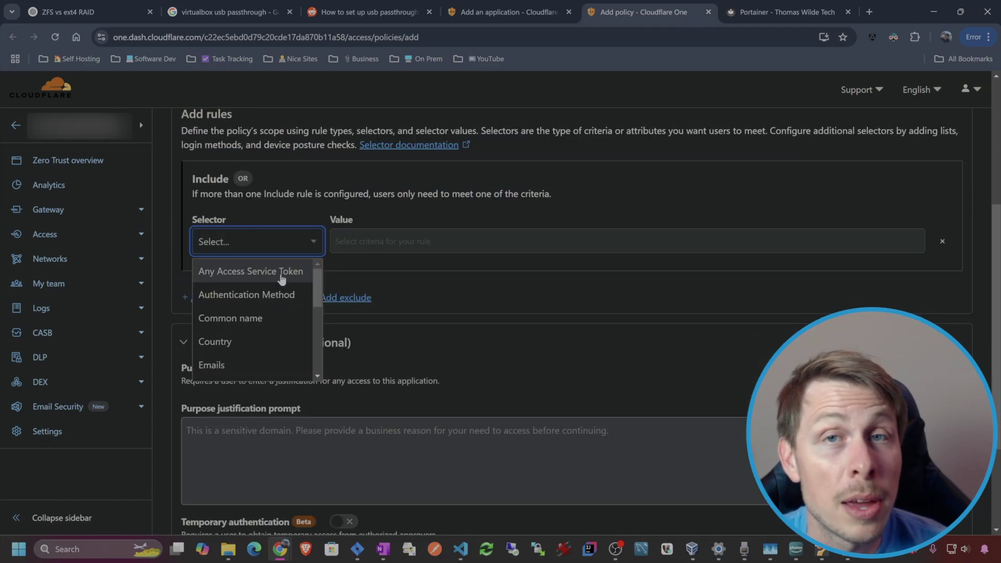
click(243, 366)
click(369, 242)
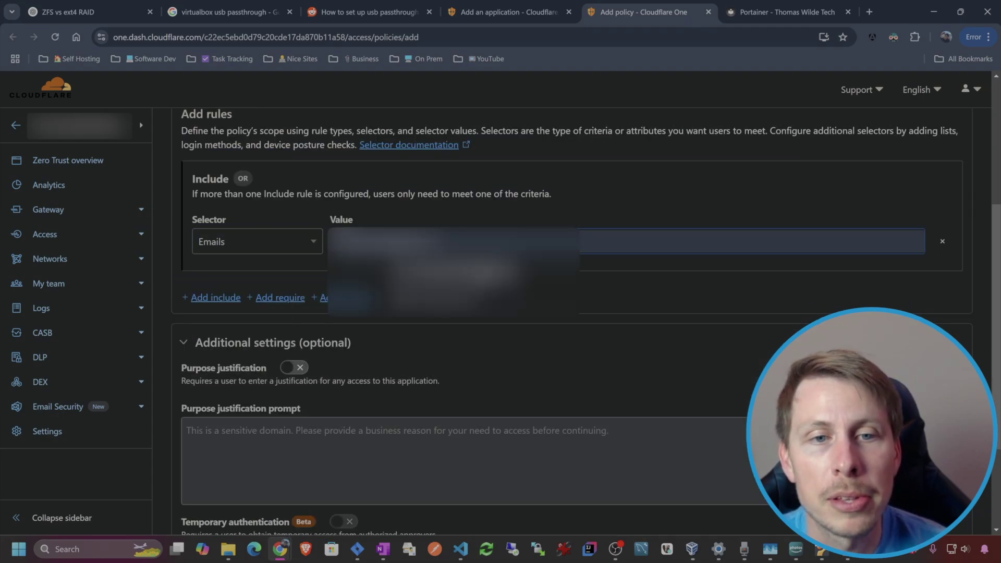
scroll(574, 312, down, 3)
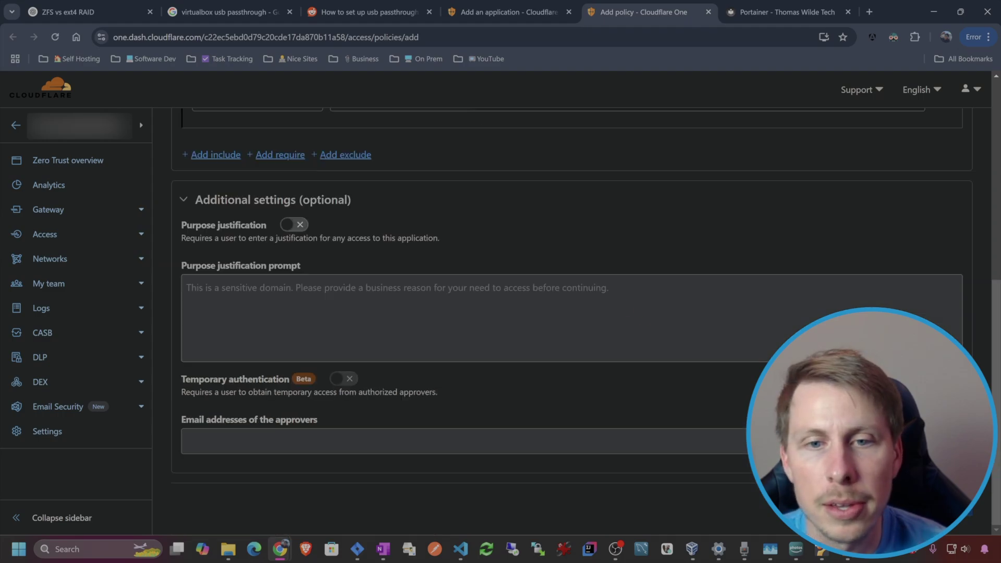
click(938, 500)
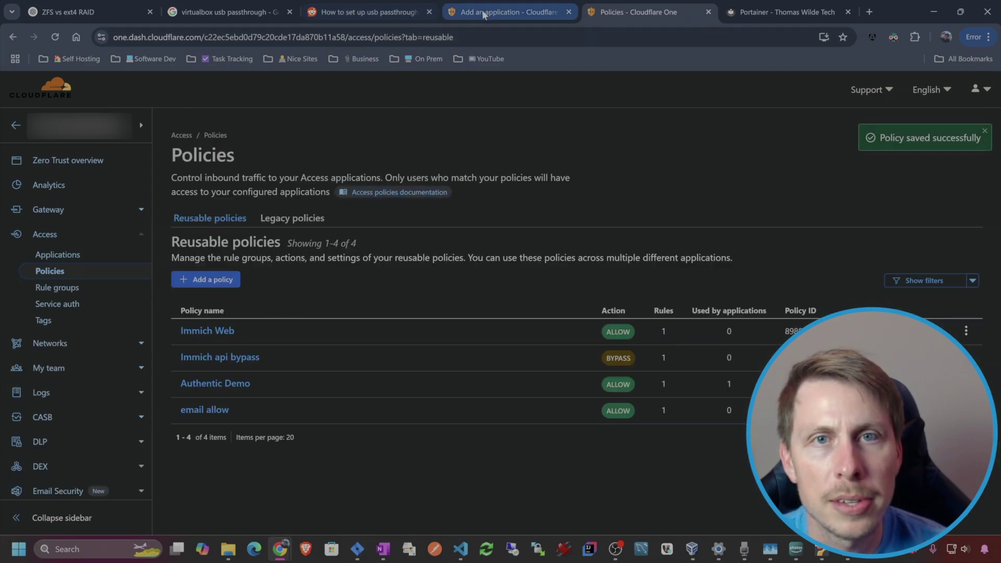
Attach the Immich Web policy to the application and continue through to advanced settings
click(503, 12)
click(233, 156)
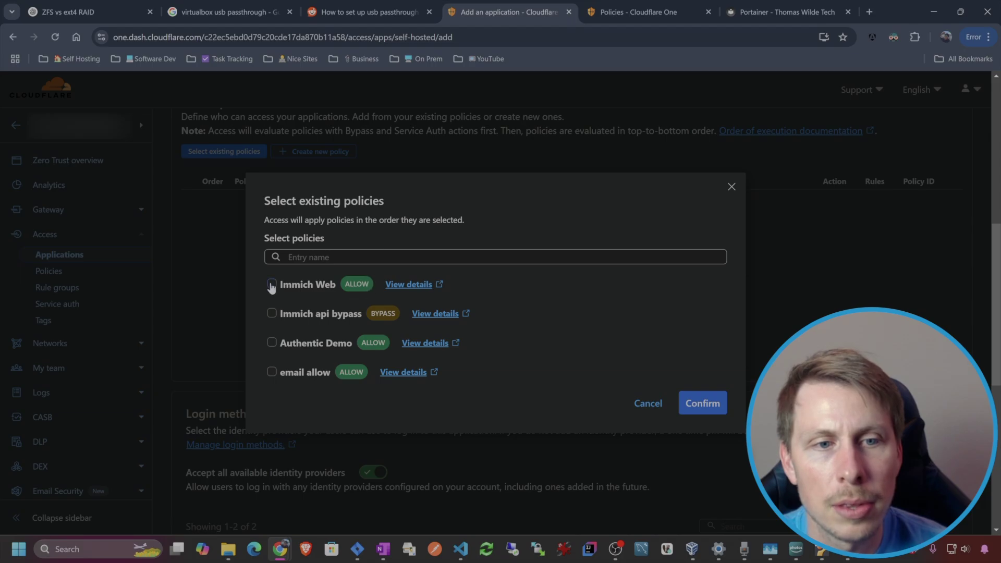
click(699, 405)
scroll(296, 234, down, 2)
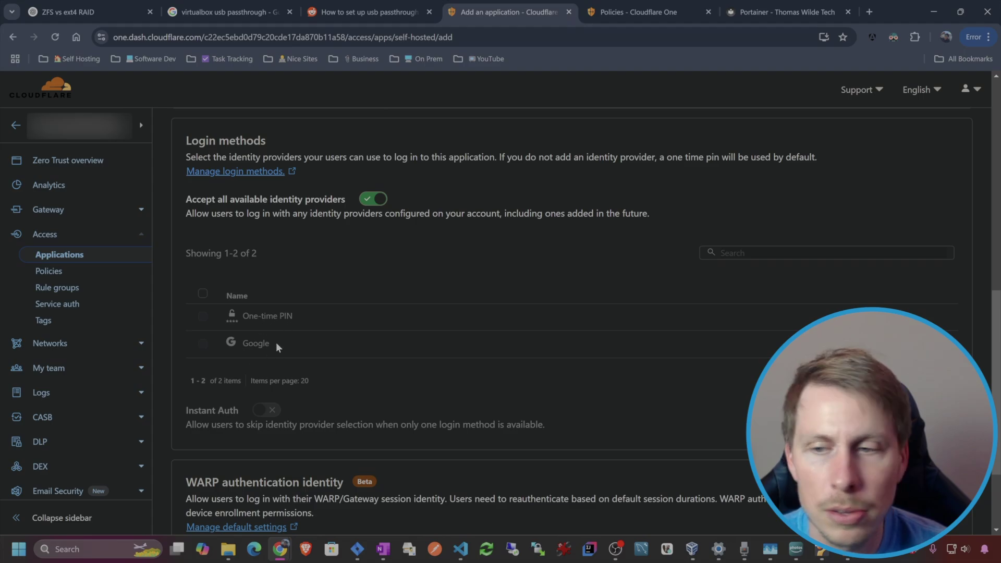
scroll(374, 282, down, 2)
scroll(520, 314, down, 5)
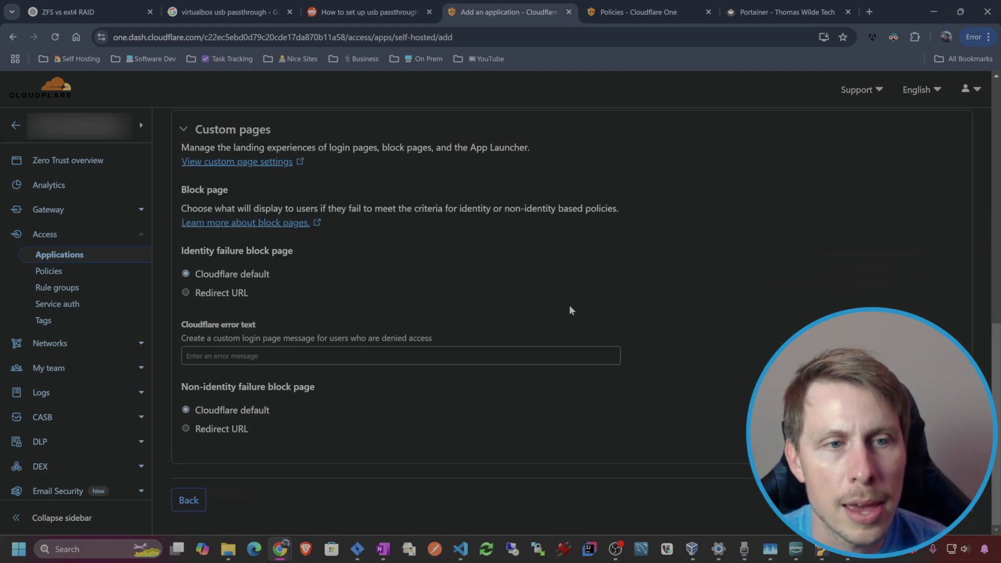
click(943, 499)
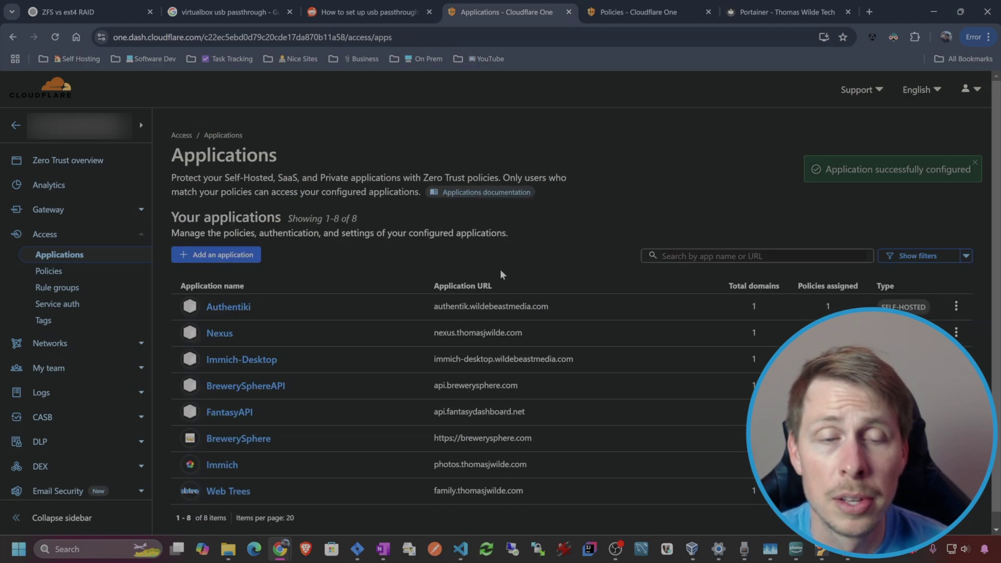
Confirm the Immich site root redirects to Cloudflare Access sign-in, then go to Service Authentication
click(639, 12)
click(500, 11)
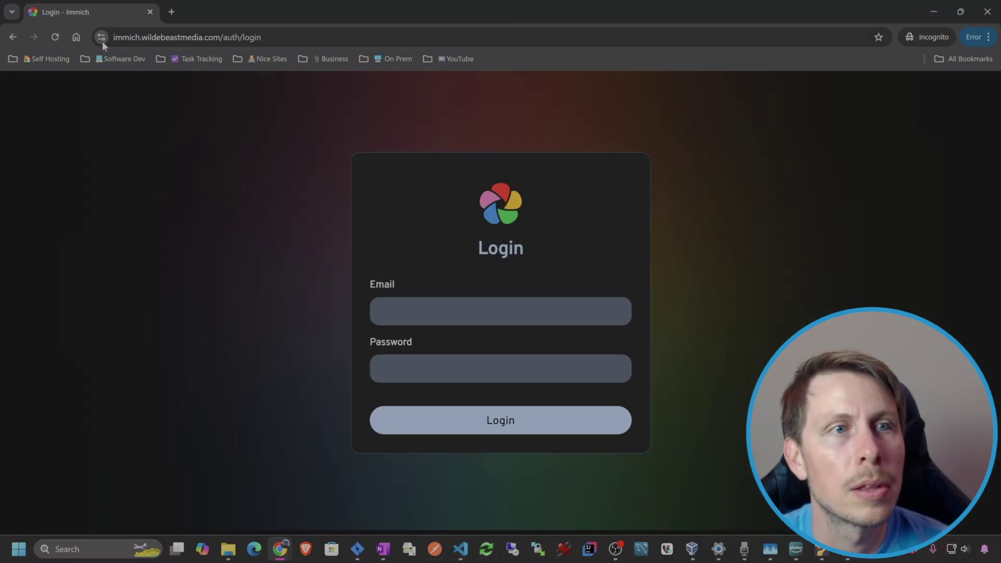
drag(261, 37, 219, 38)
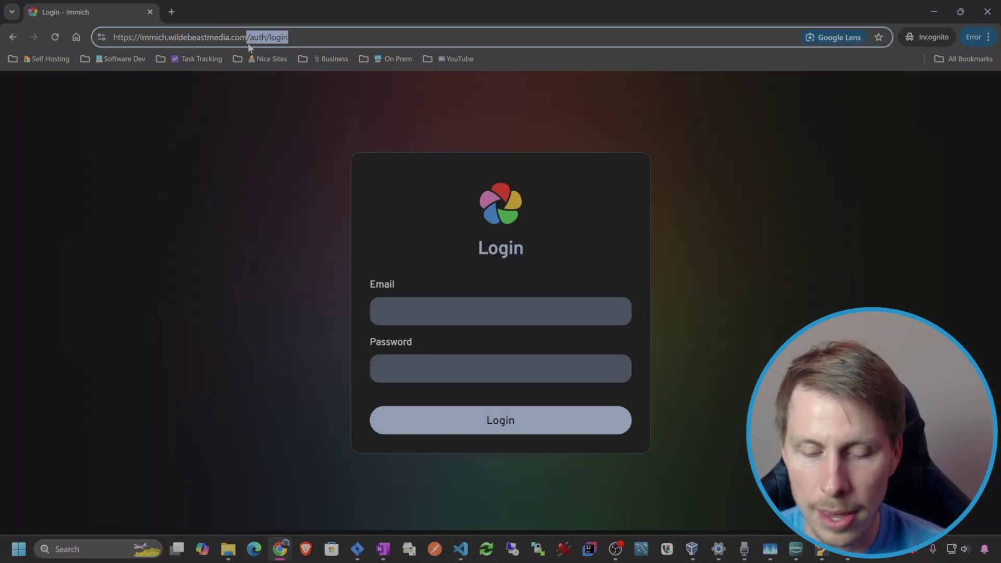
key(BackSpace)
key(Return)
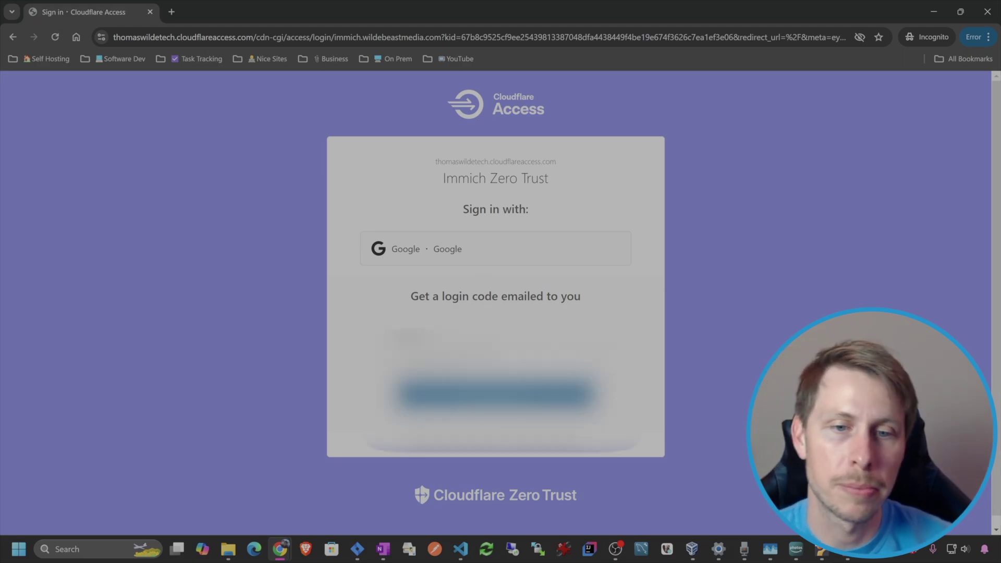
click(452, 248)
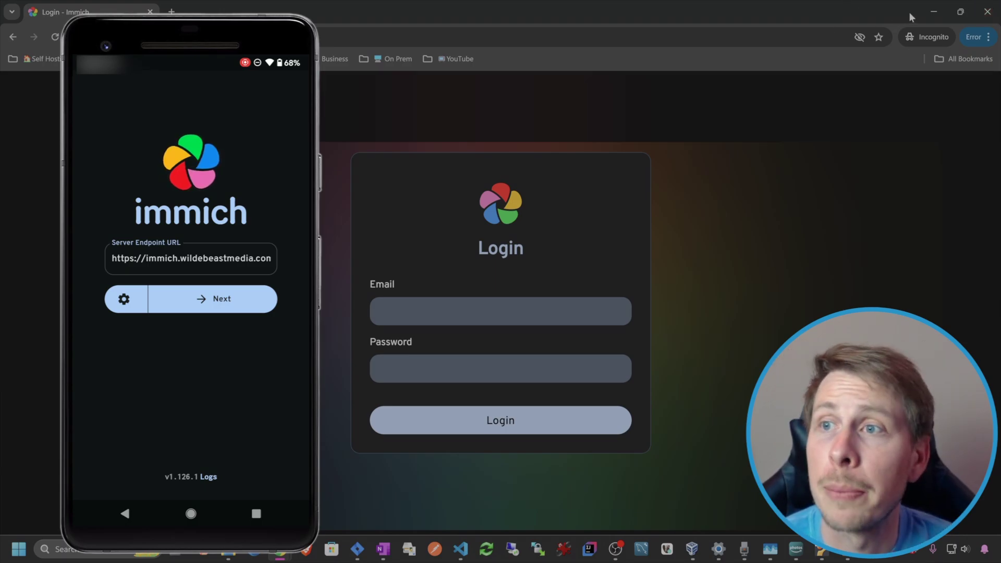
click(934, 12)
click(90, 306)
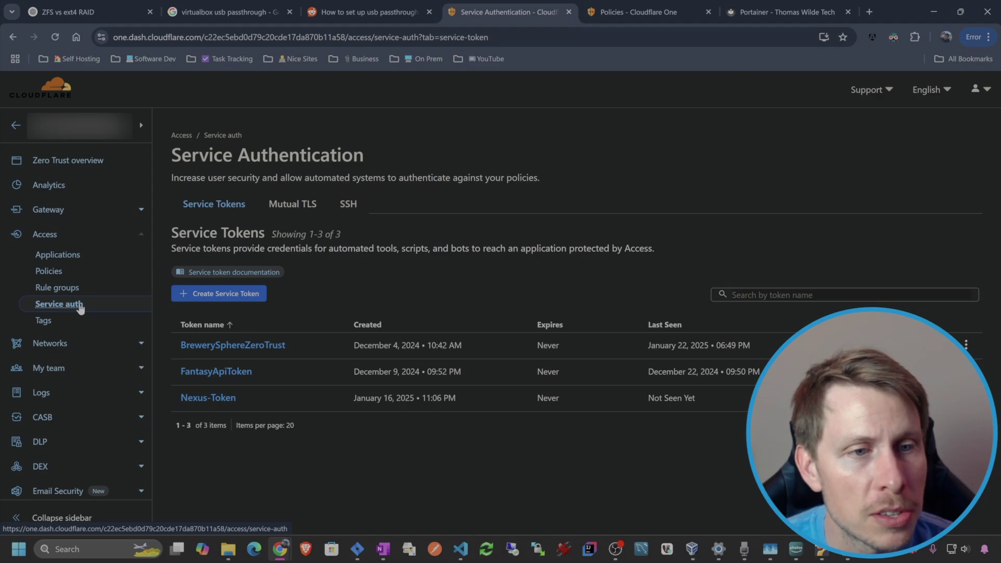
Create a non-expiring service token named 'Immich Mobile Access'
click(243, 303)
click(258, 215)
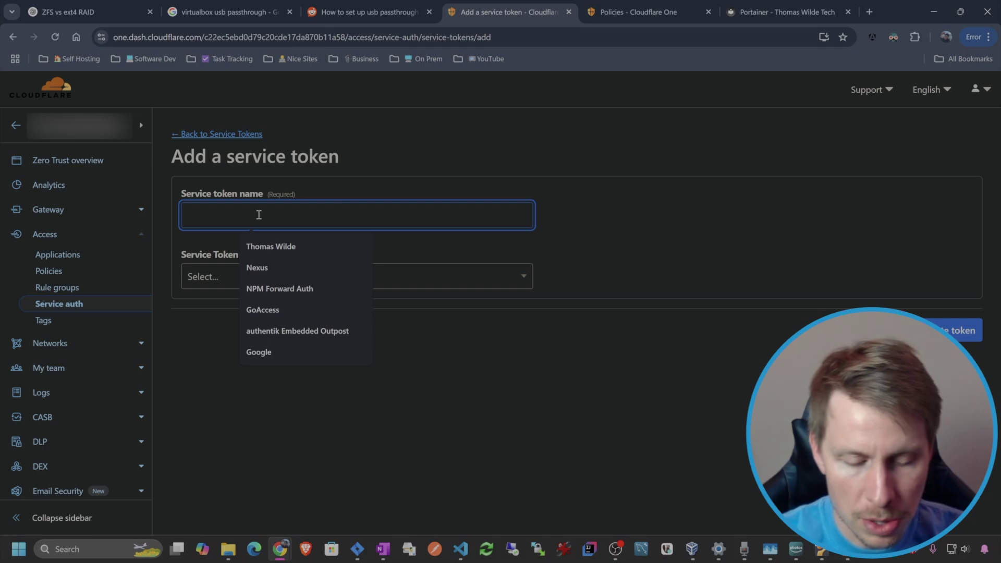
text(Immi)
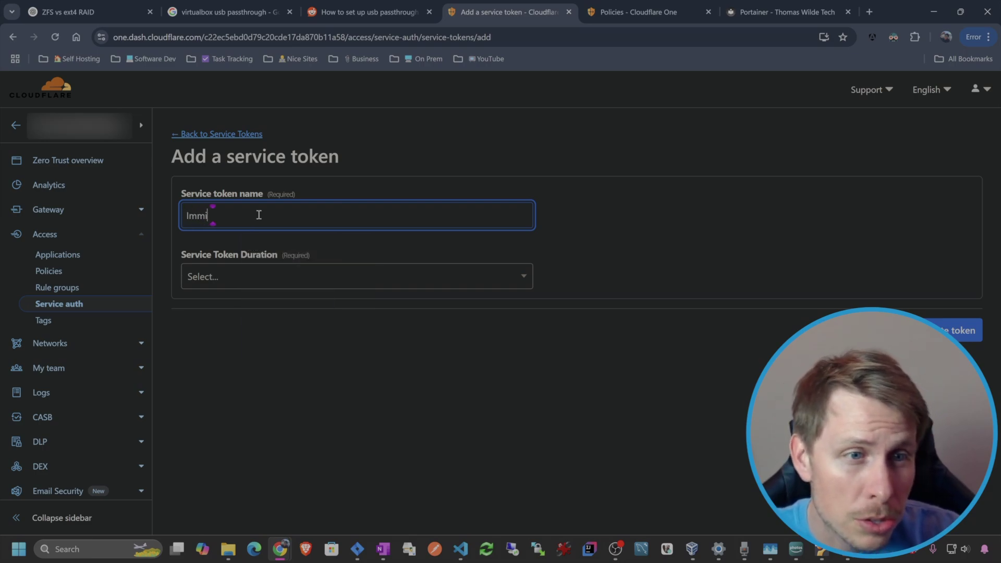
text(ch Mobile Access)
click(339, 278)
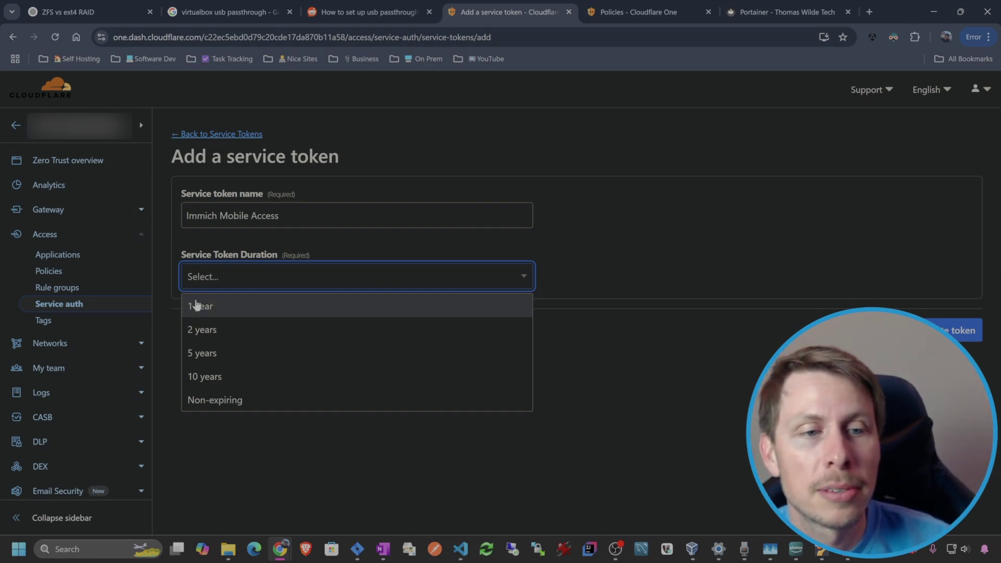
click(227, 402)
click(954, 333)
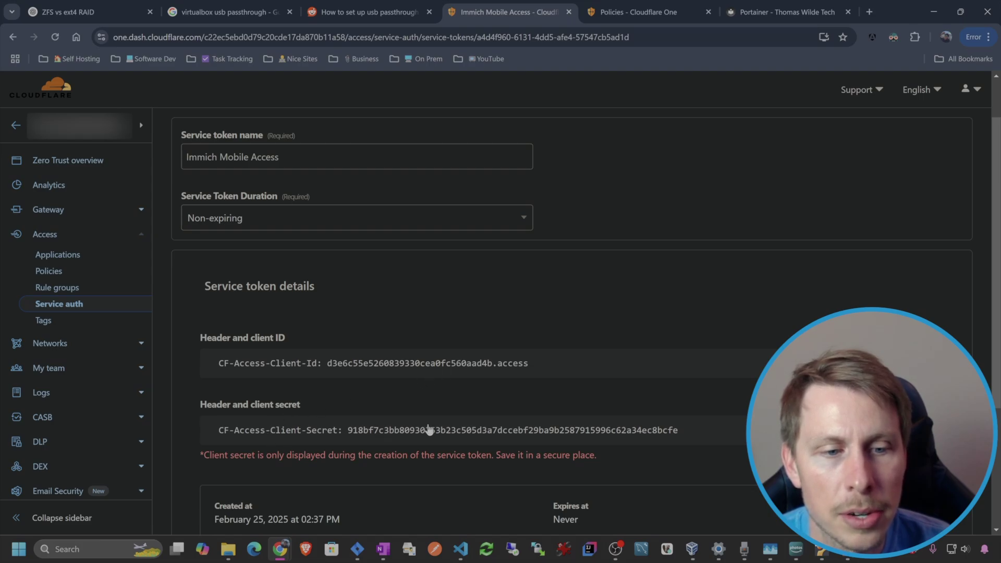
Place Notepad beside the token details to store its credentials, then go to Applications
scroll(433, 430, down, 1)
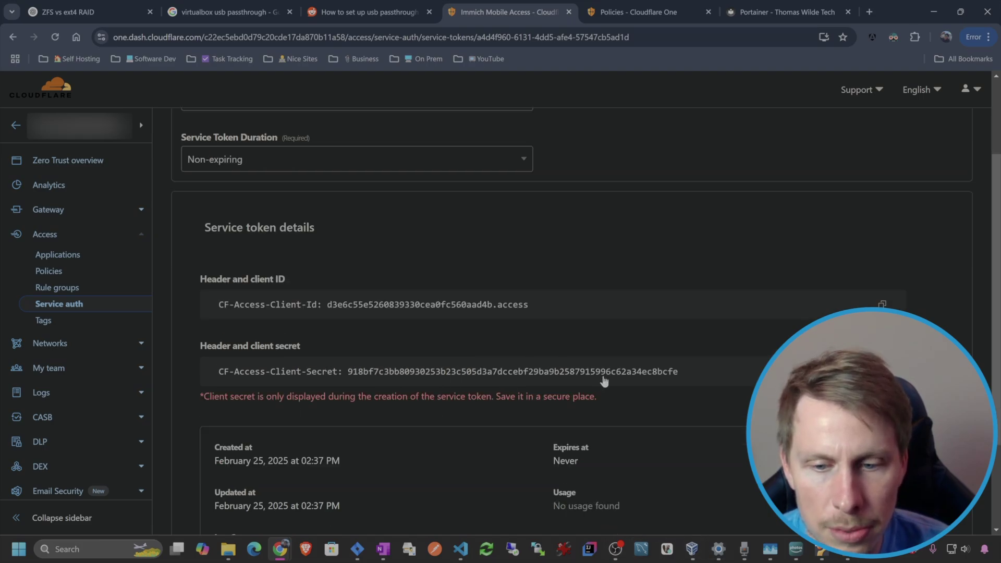
click(692, 550)
drag(749, 163, 715, 206)
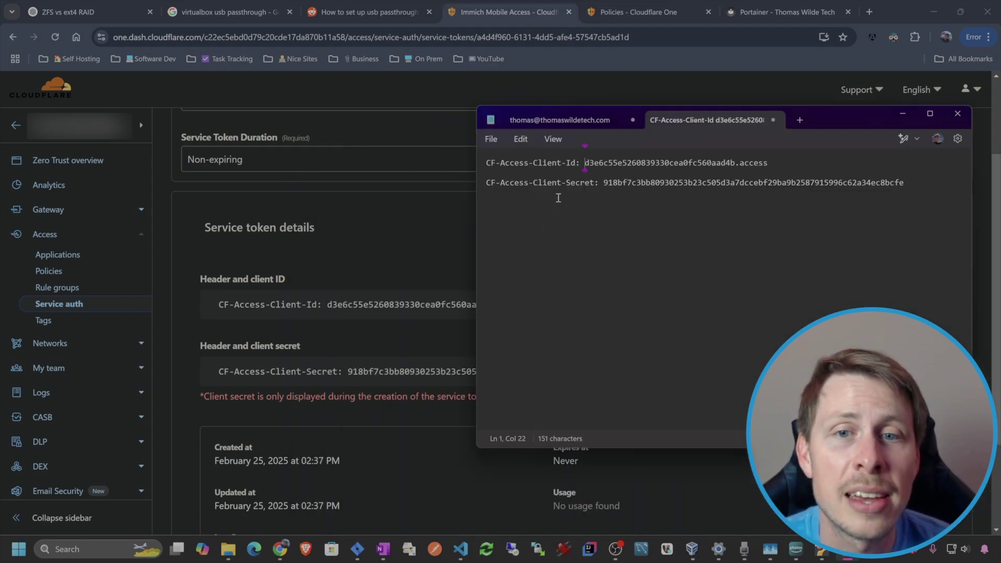
click(417, 233)
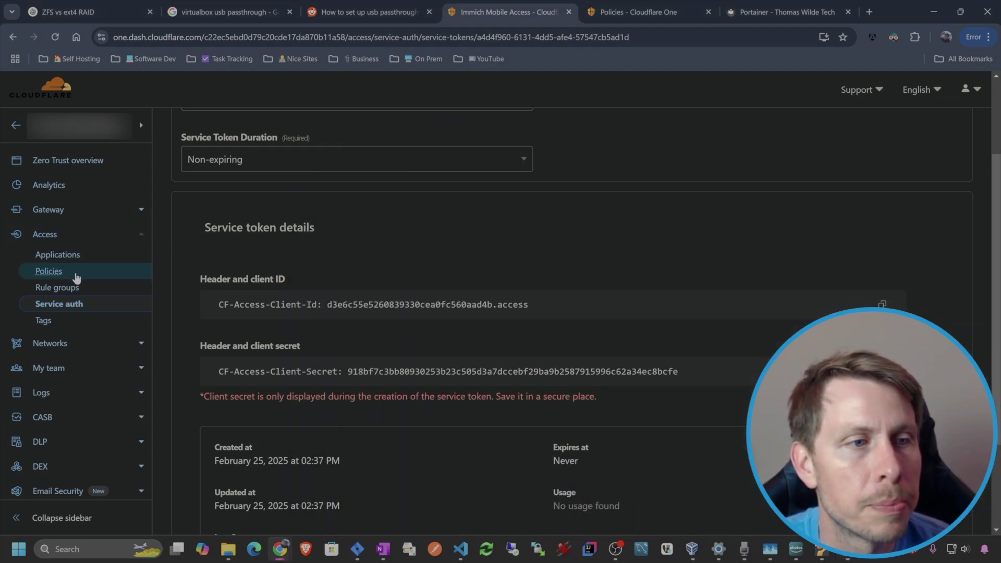
click(59, 255)
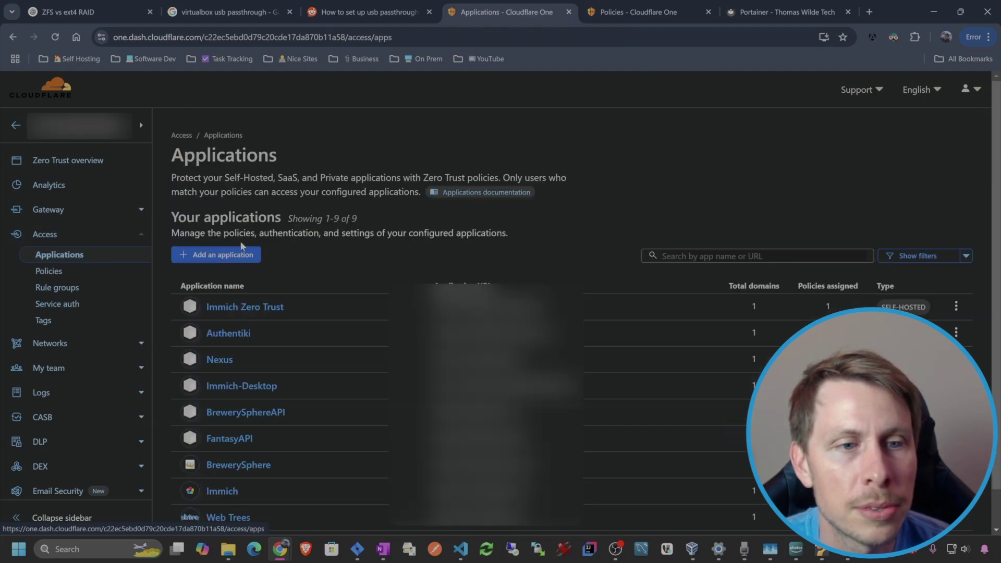
Open Immich Zero Trust's configuration, go to its Policies, and start a new policy
click(258, 308)
click(753, 155)
click(278, 186)
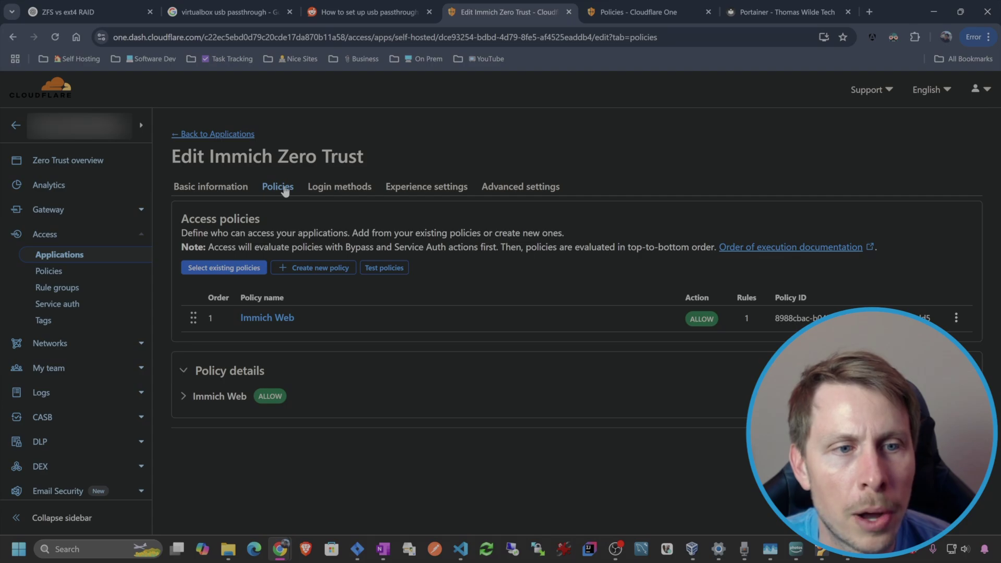
click(337, 270)
click(269, 279)
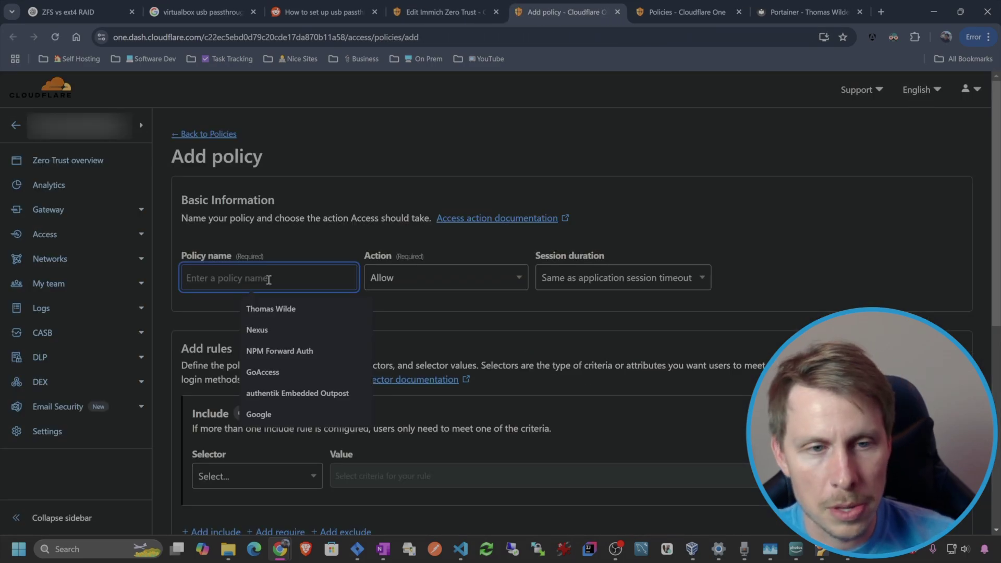
Name the new policy 'Immich Mobile App' and set its action to Bypass
text(Immich Mob)
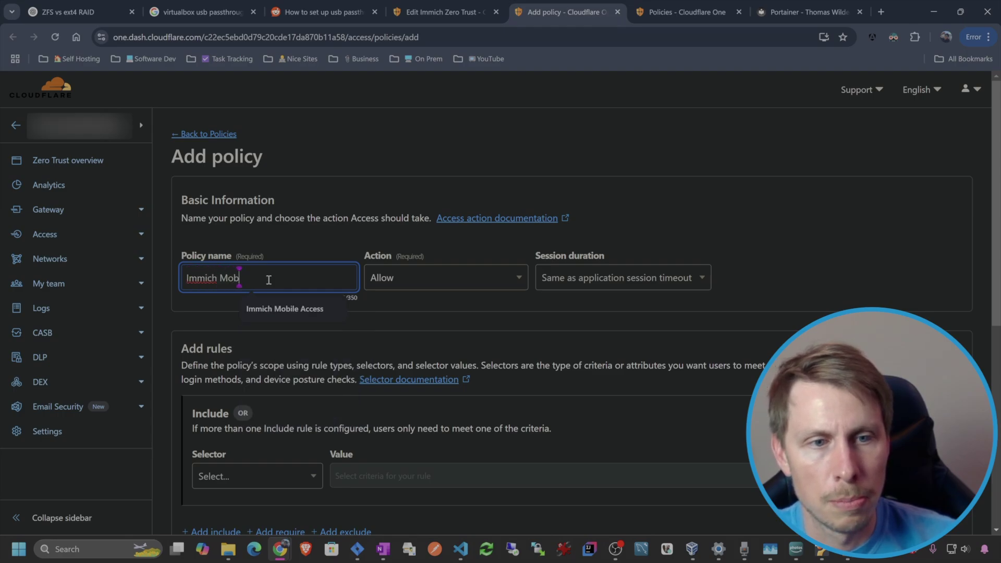
text(ile App)
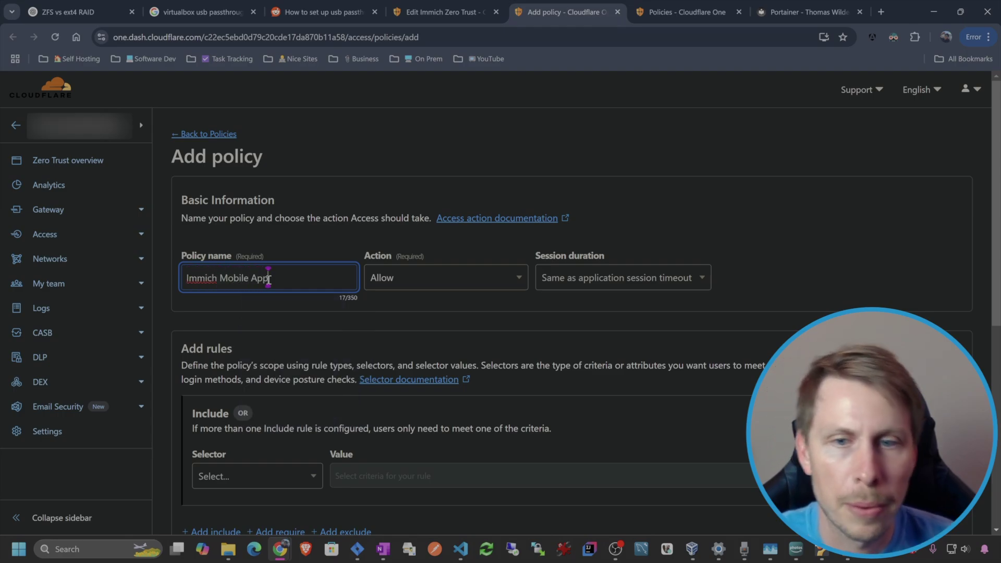
click(456, 283)
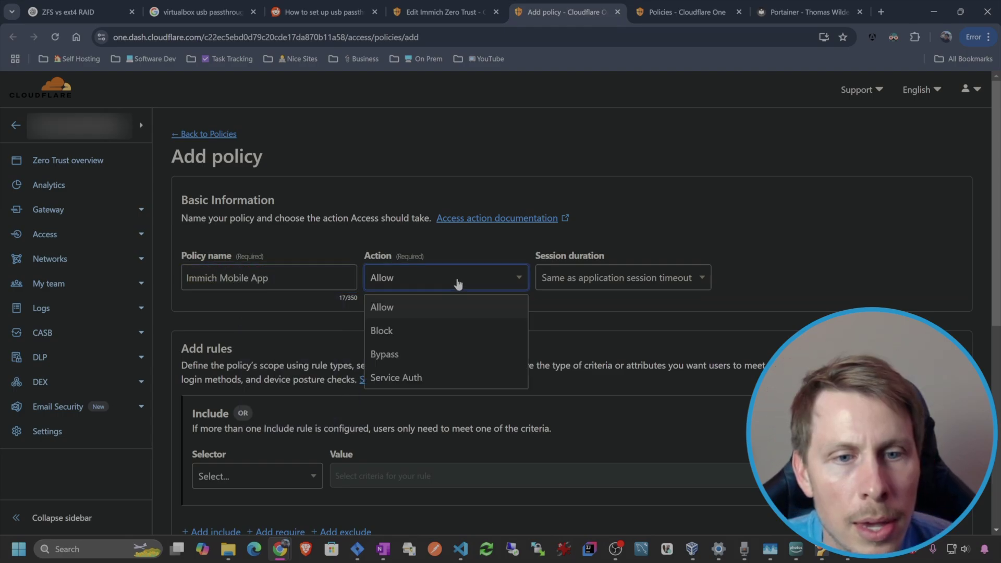
click(402, 358)
Add a Service Token rule using the Immich Mobile Access token, then return to the application tab
scroll(401, 358, down, 4)
click(257, 313)
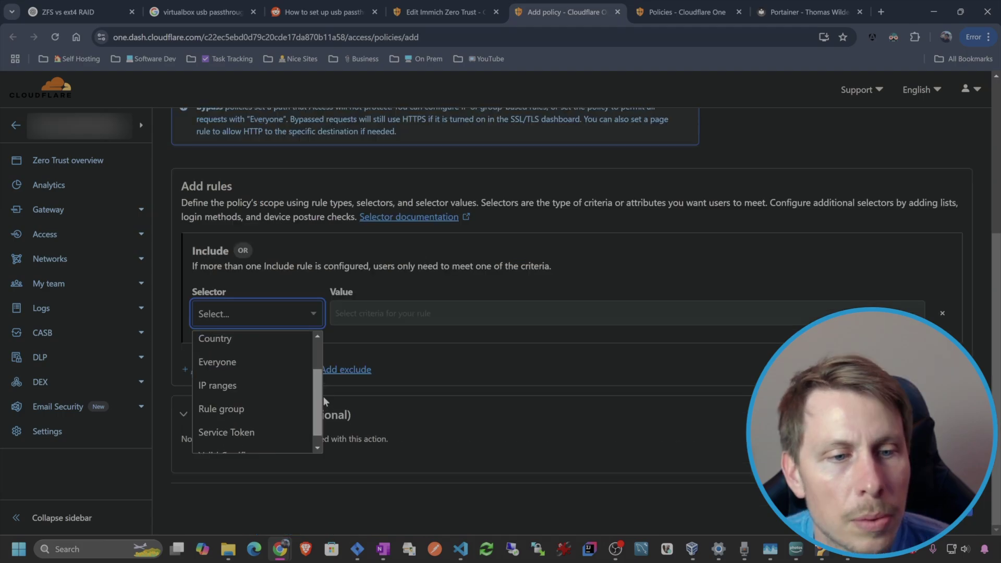
scroll(250, 396, down, 1)
click(232, 422)
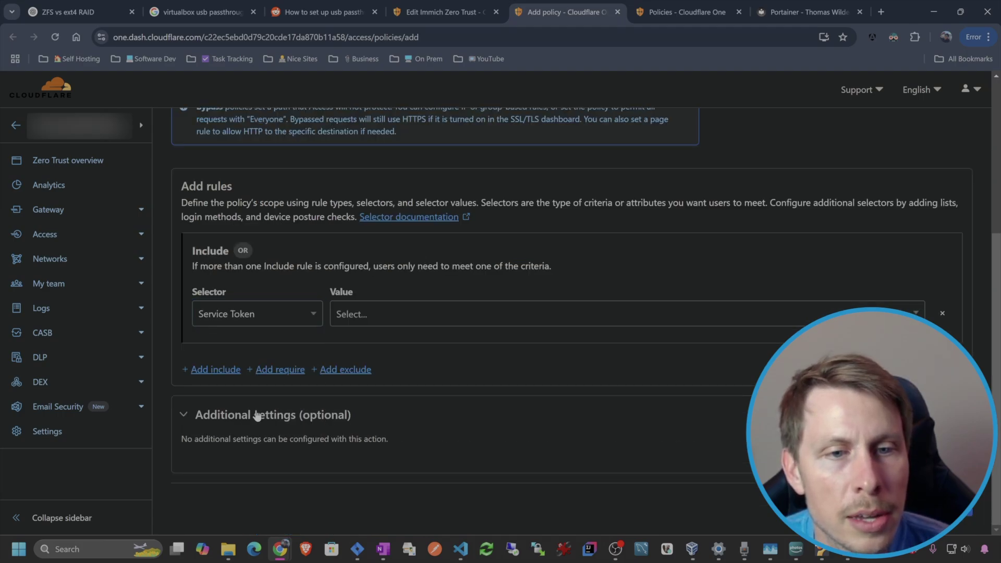
click(396, 312)
click(386, 391)
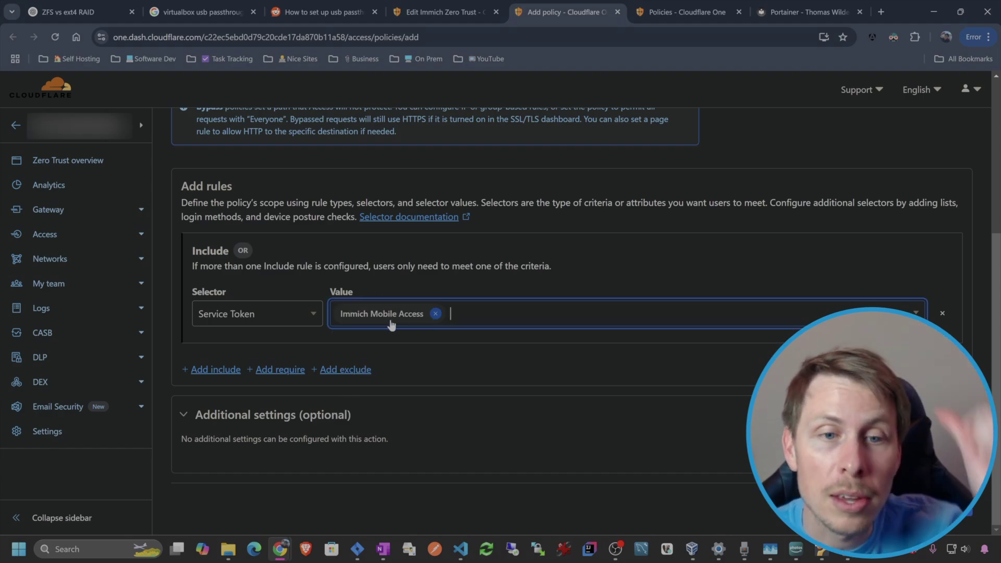
scroll(444, 269, up, 5)
scroll(555, 272, down, 5)
scroll(565, 268, up, 5)
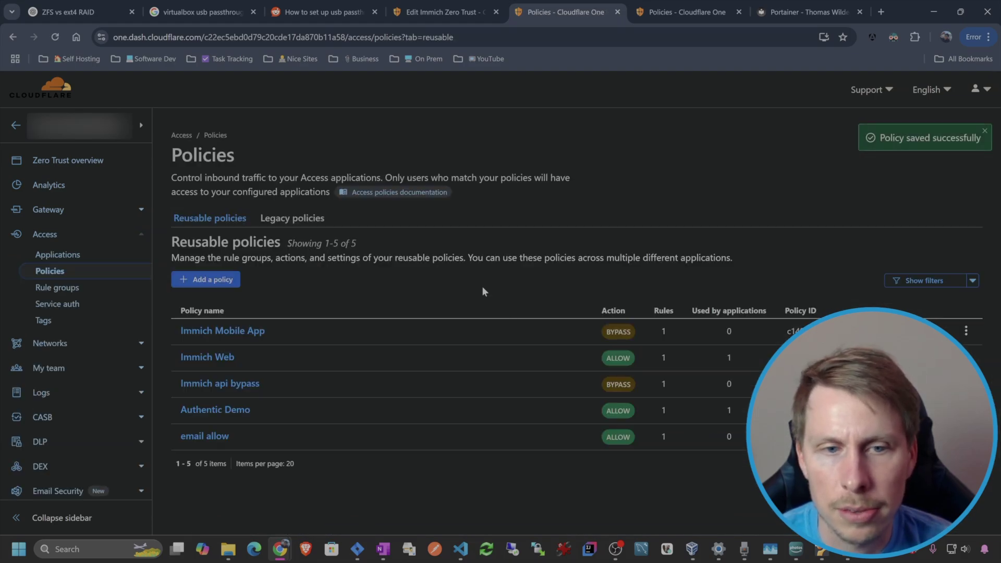
key(ctrl+shift+Tab)
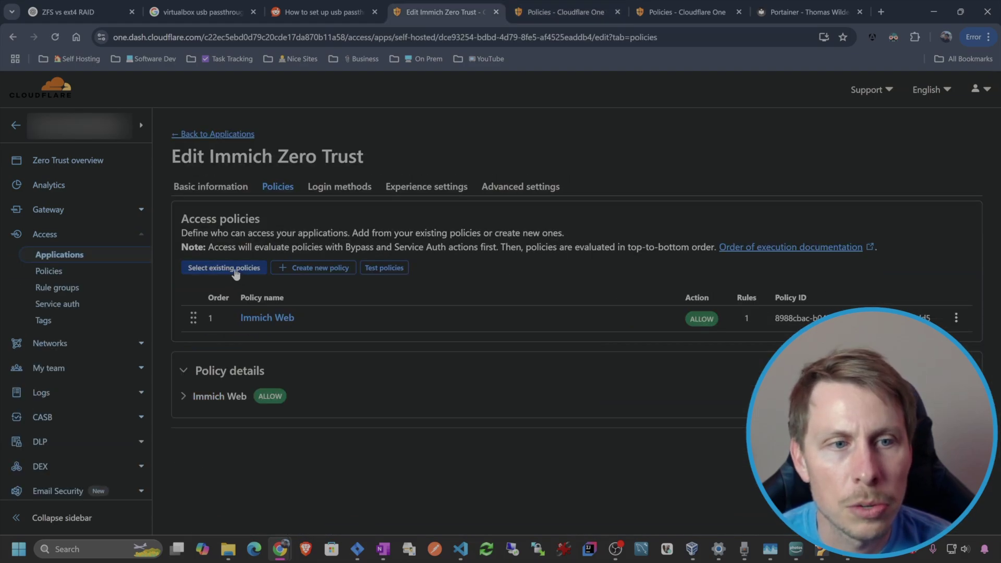
Attach the Immich Mobile App policy to Immich Zero Trust and select the CF-Access credentials in Notepad
click(235, 271)
click(276, 268)
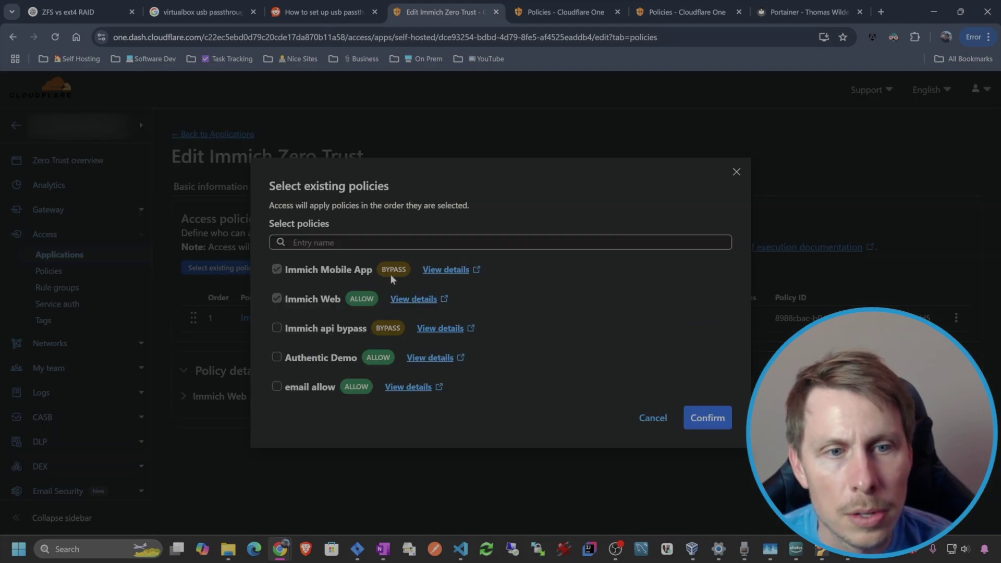
click(715, 423)
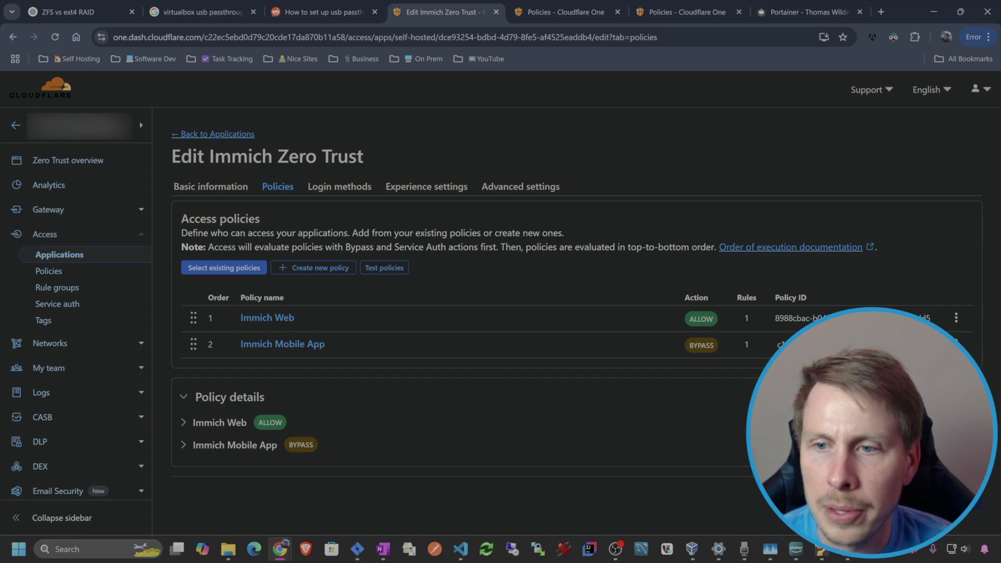
key(alt+Tab)
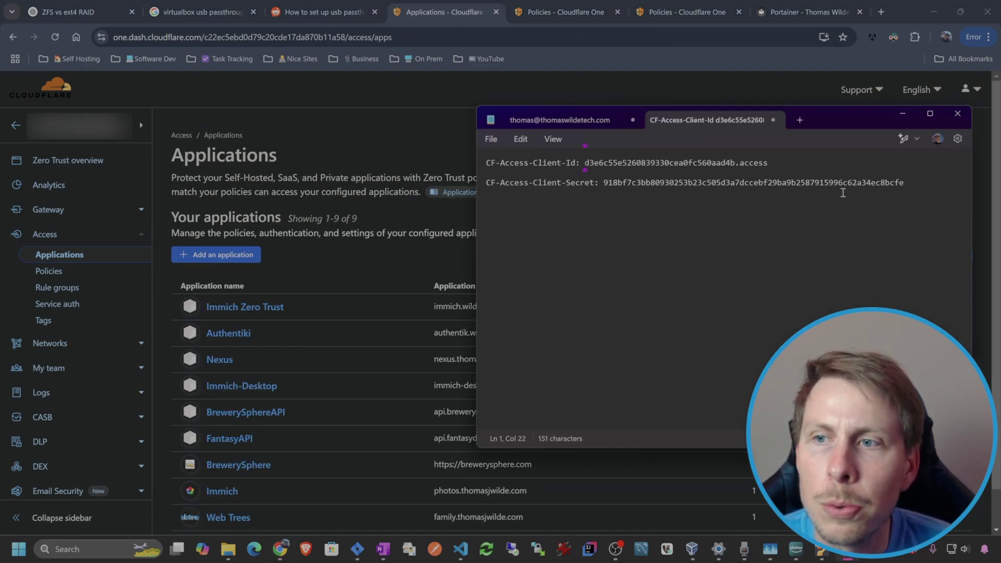
drag(925, 184, 483, 151)
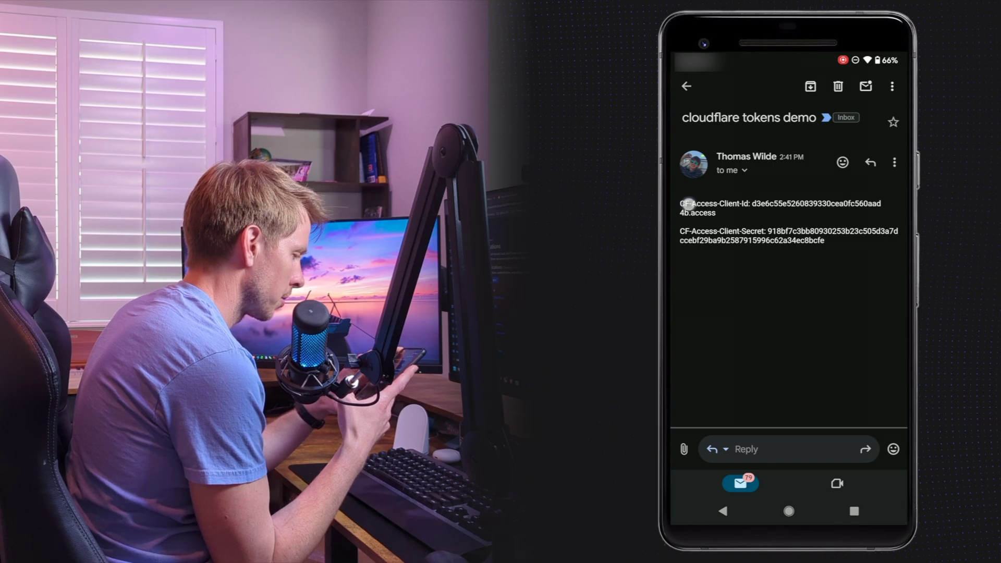
Copy the CF-Access-Client-Id header name, then open Immich's advanced settings to Custom proxy headers
click(688, 203)
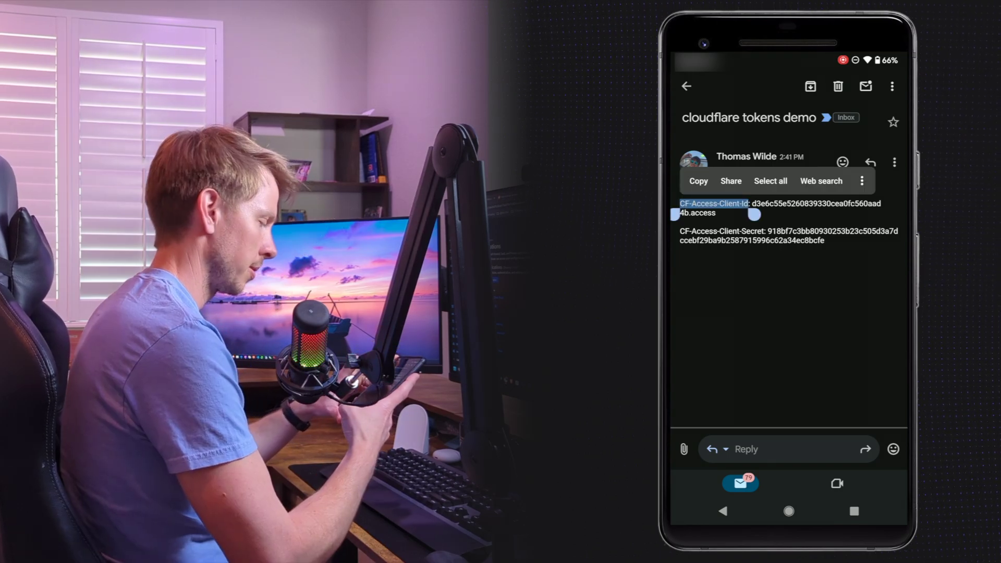
click(788, 511)
click(700, 163)
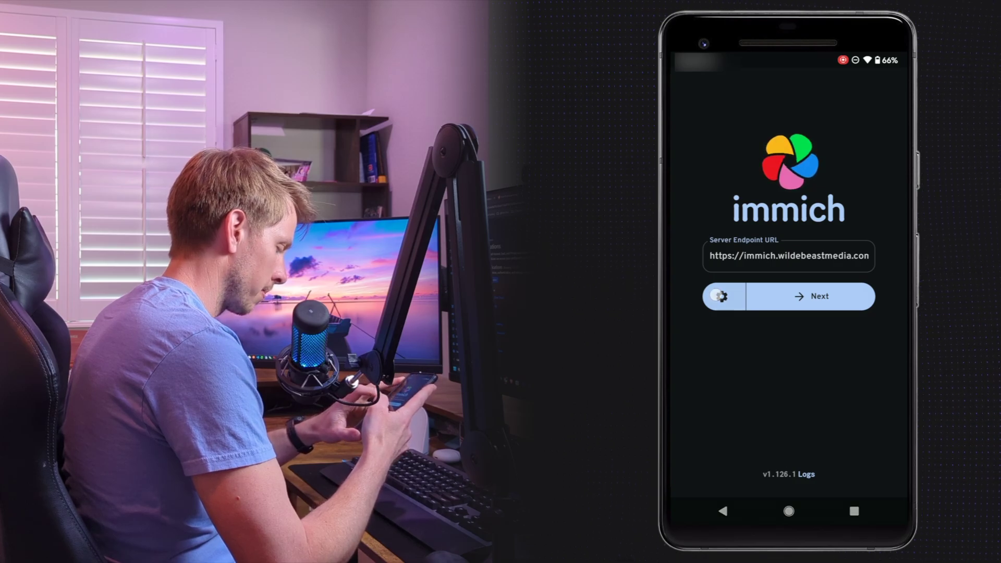
click(721, 296)
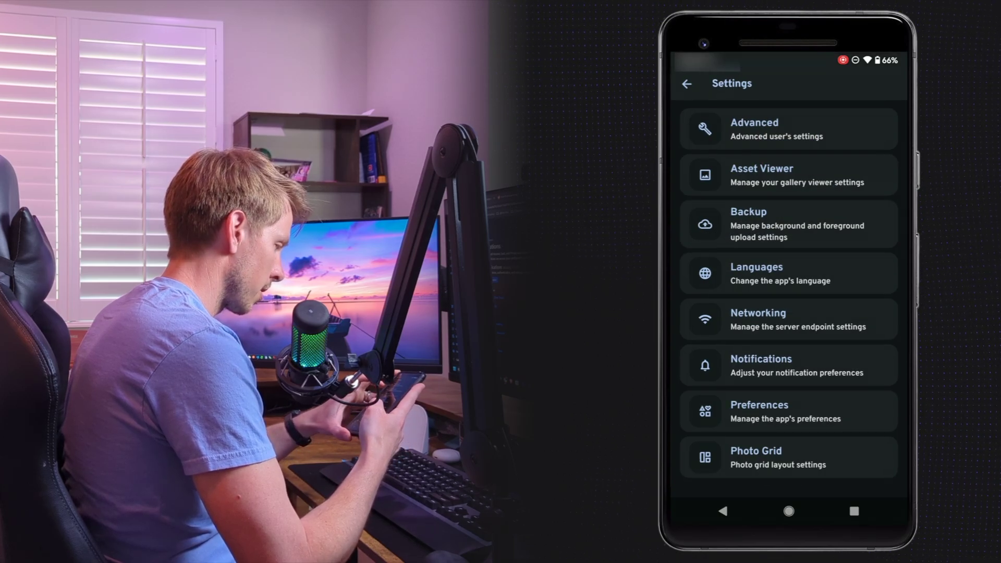
click(756, 130)
scroll(788, 312, down, 2)
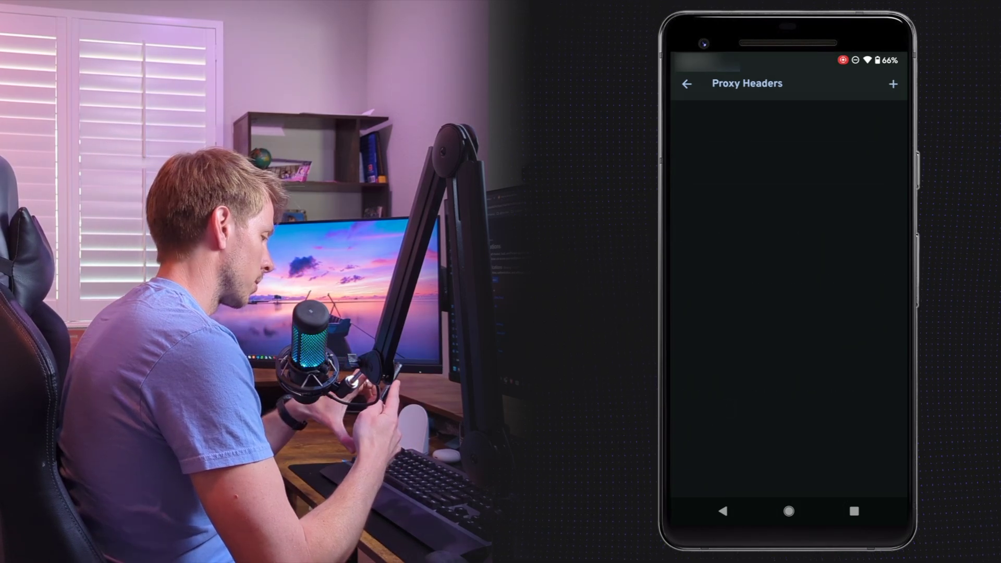
Add a CF-Access-Client-Id proxy header with the client ID pasted from the email
click(893, 83)
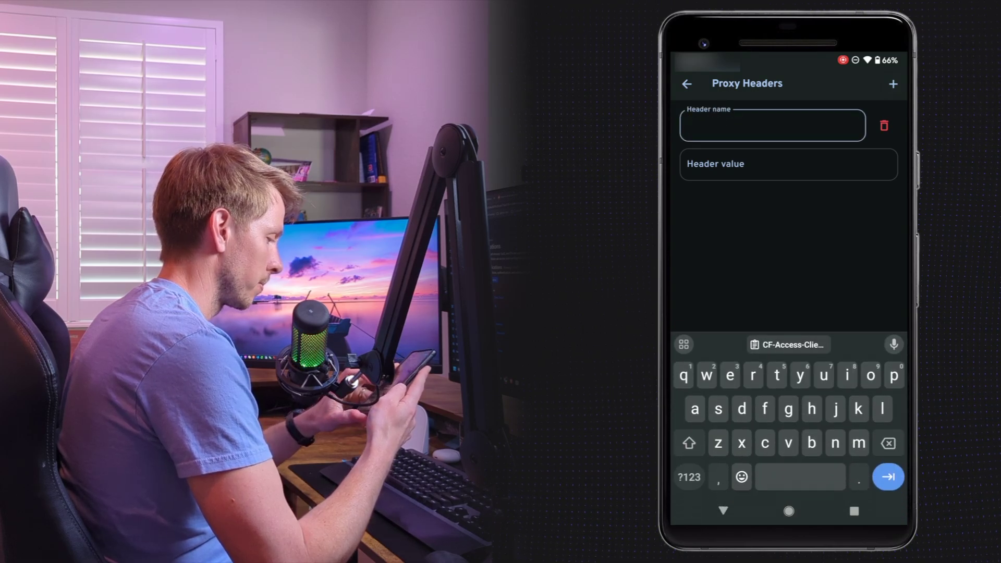
click(715, 166)
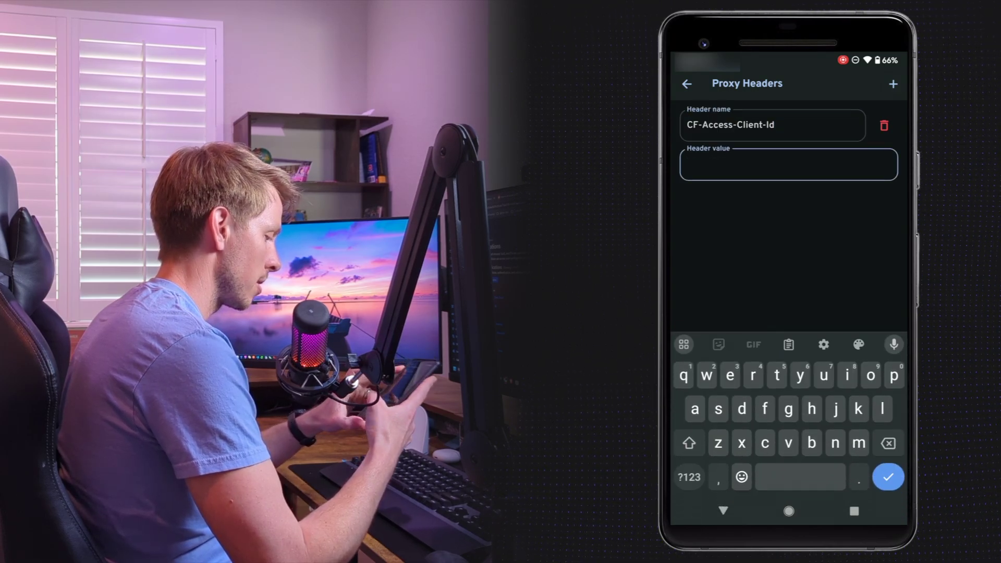
click(853, 510)
drag(837, 358, 897, 355)
click(840, 348)
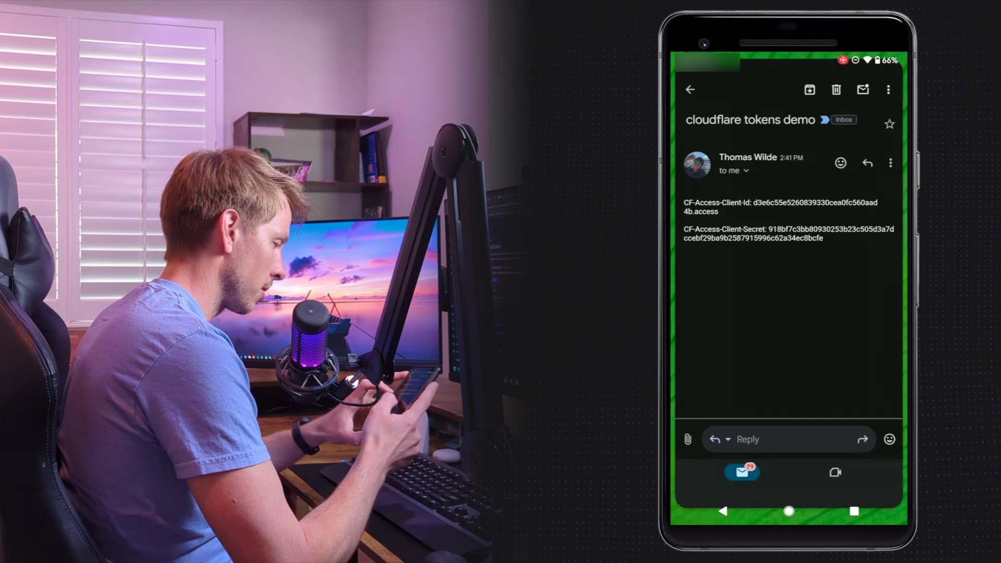
double_click(853, 511)
click(708, 167)
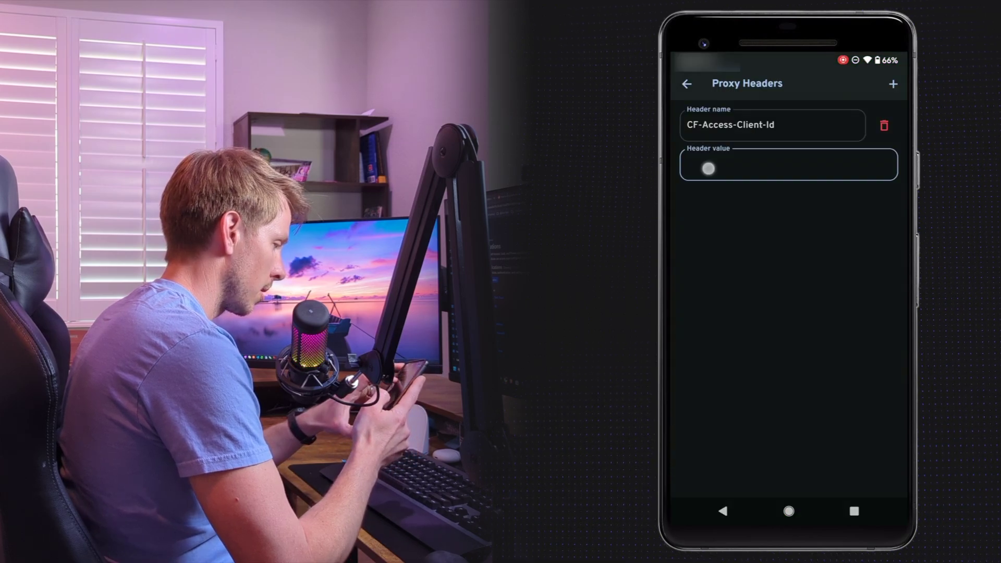
click(789, 344)
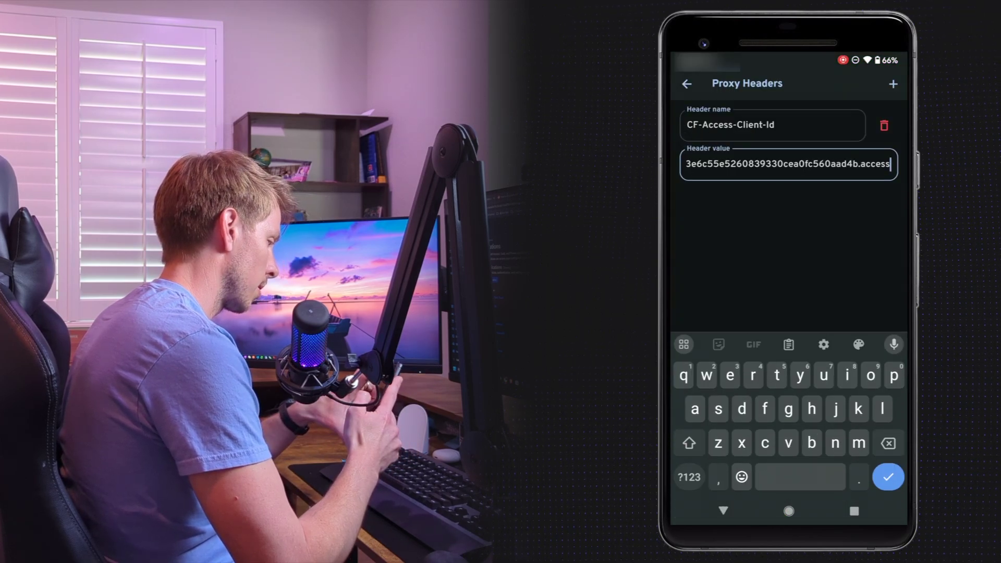
Add the CF-Access-Client-Secret header with the secret from the email, then connect to the server
click(892, 83)
click(854, 511)
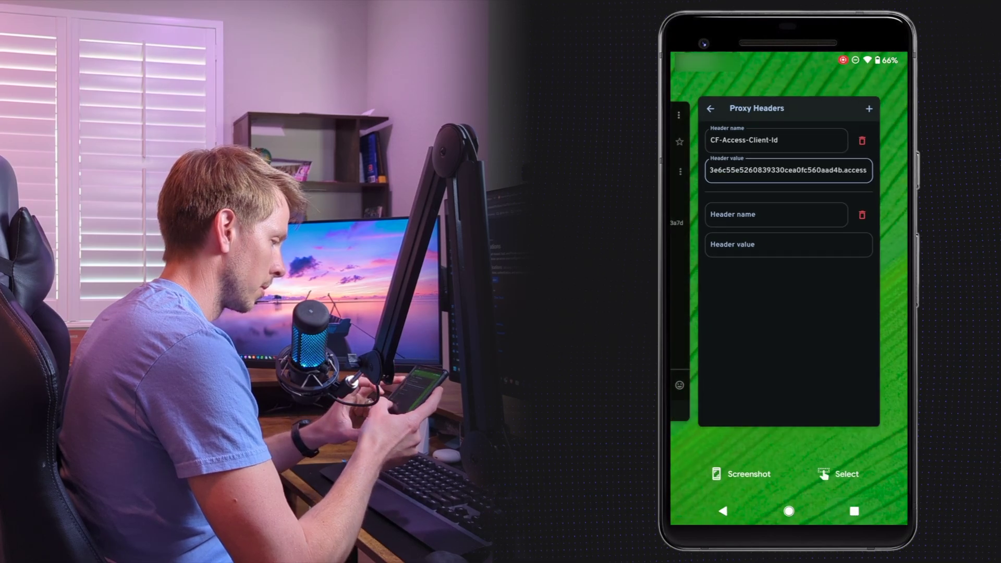
drag(719, 261, 886, 261)
click(789, 261)
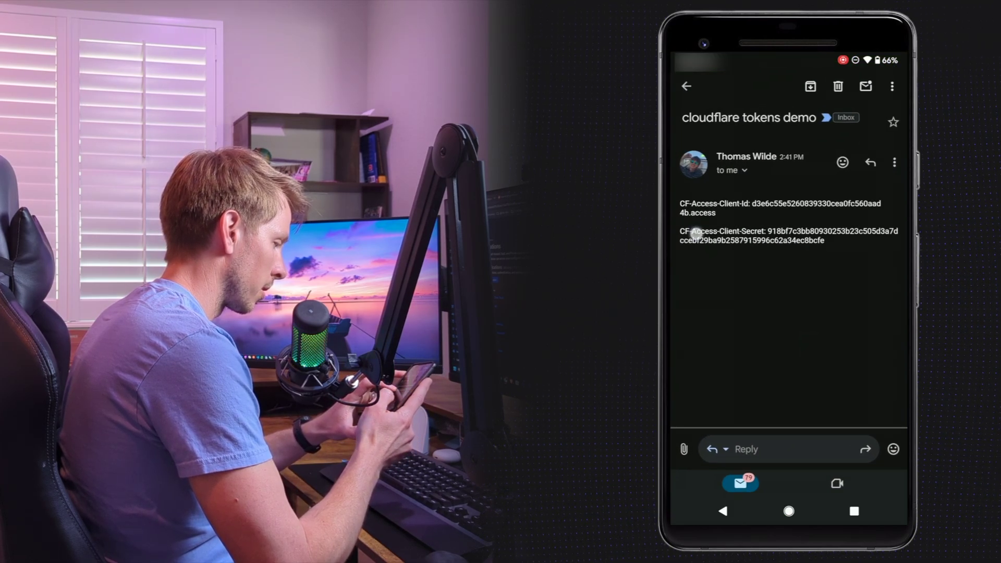
double_click(695, 234)
key(Escape)
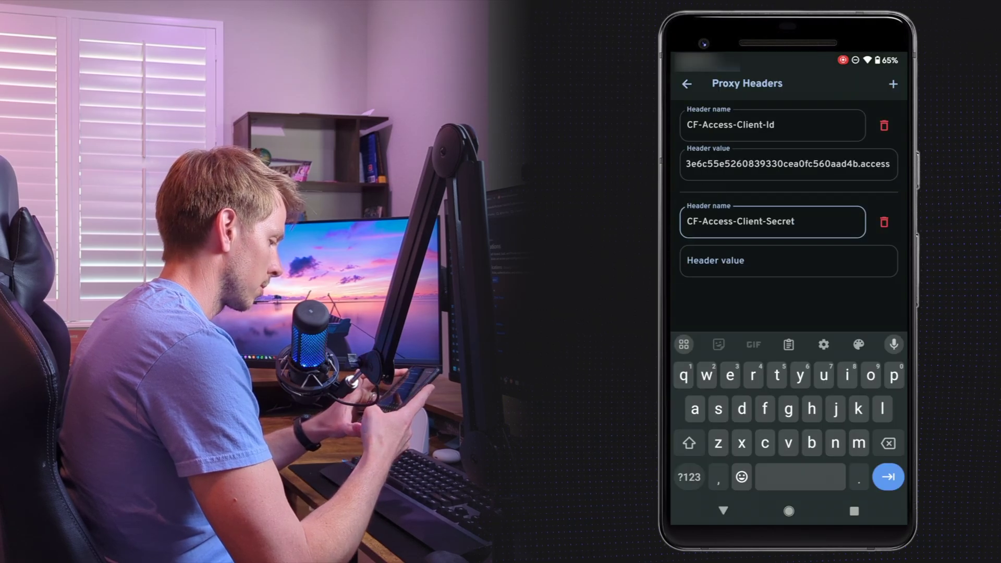
click(853, 511)
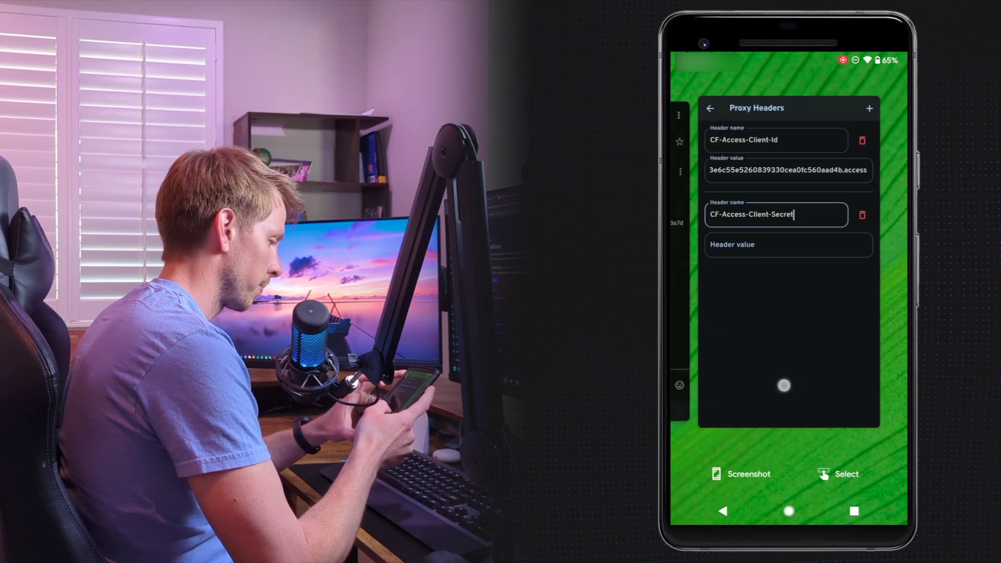
drag(730, 251, 876, 250)
click(787, 250)
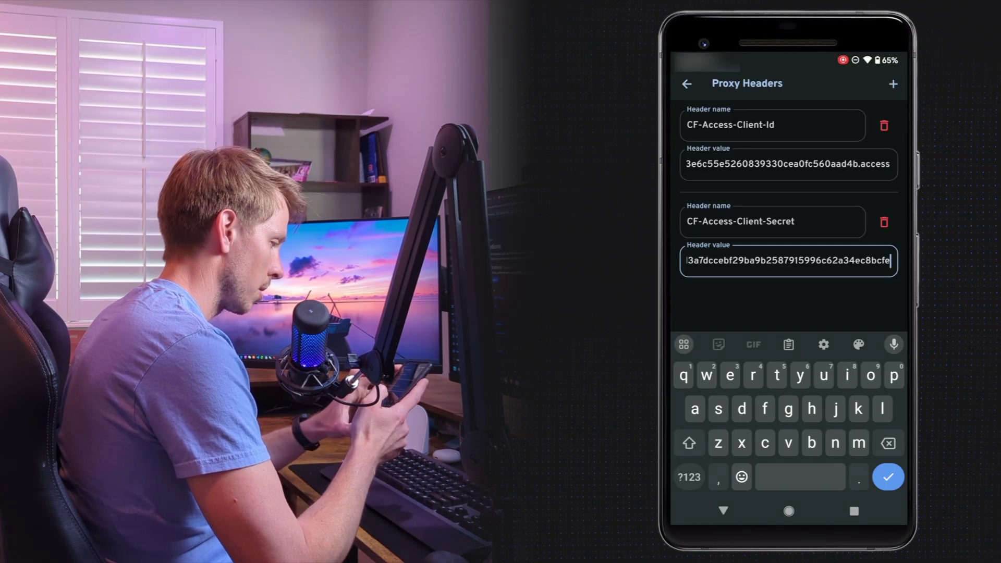
key(Escape)
key(Escape)
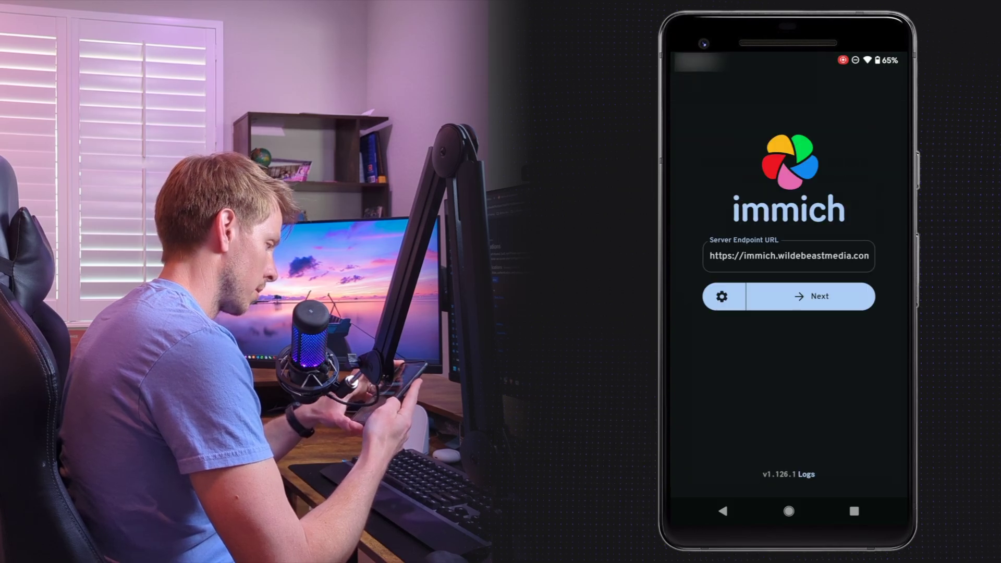
click(809, 297)
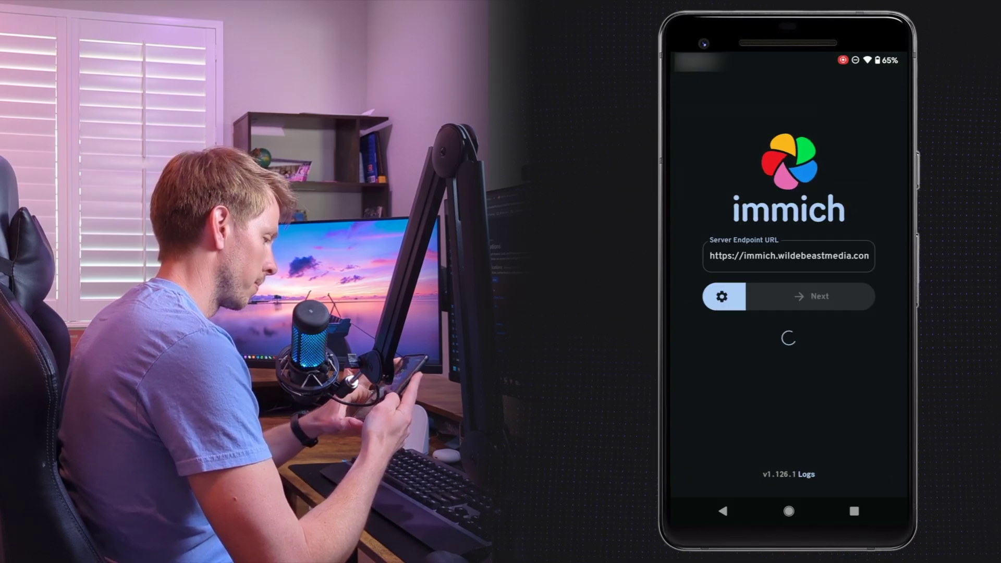